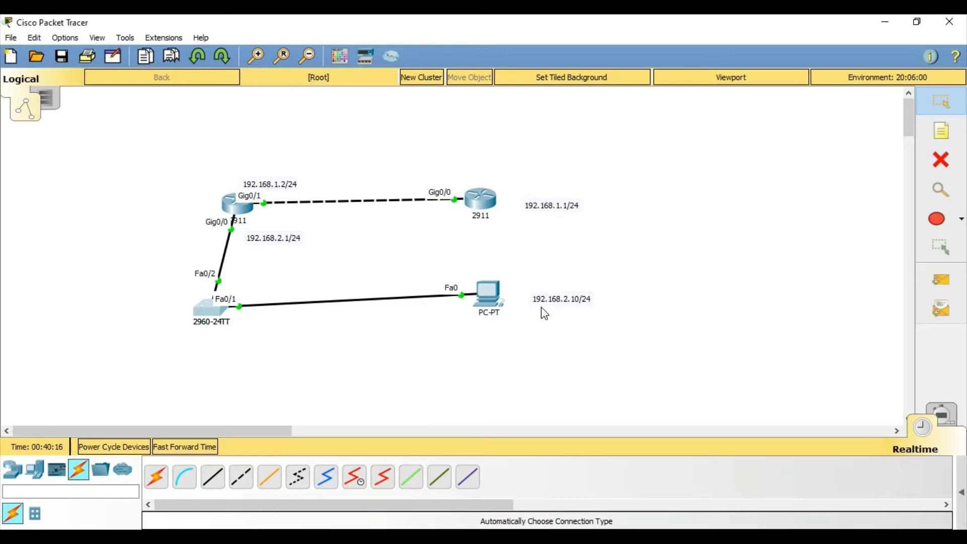
- Open the console of the 2911 router labelled 192.168.1.1/24 and enter privileged EXEC mode with en
left_click(479, 210)
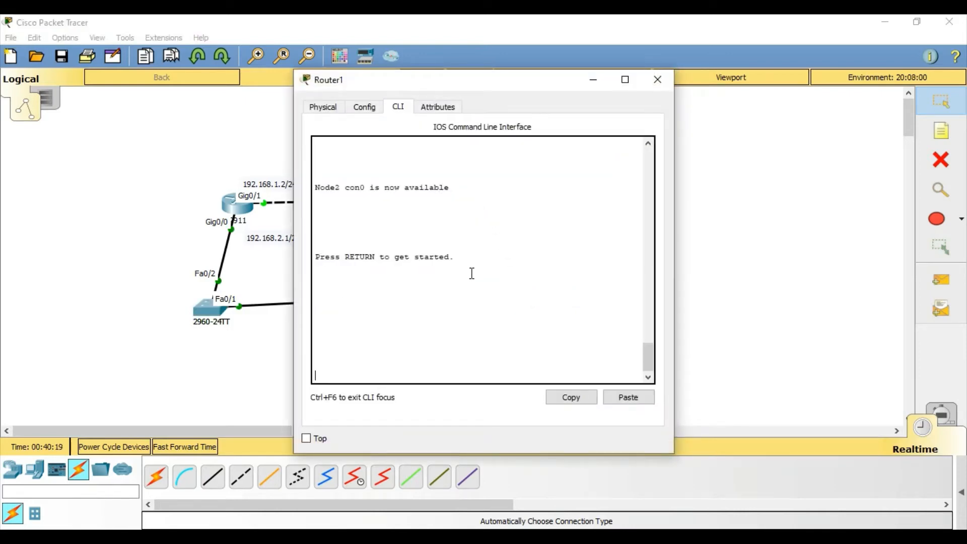
key("Return")
key("Return")
key("Return")
type("e2>e")
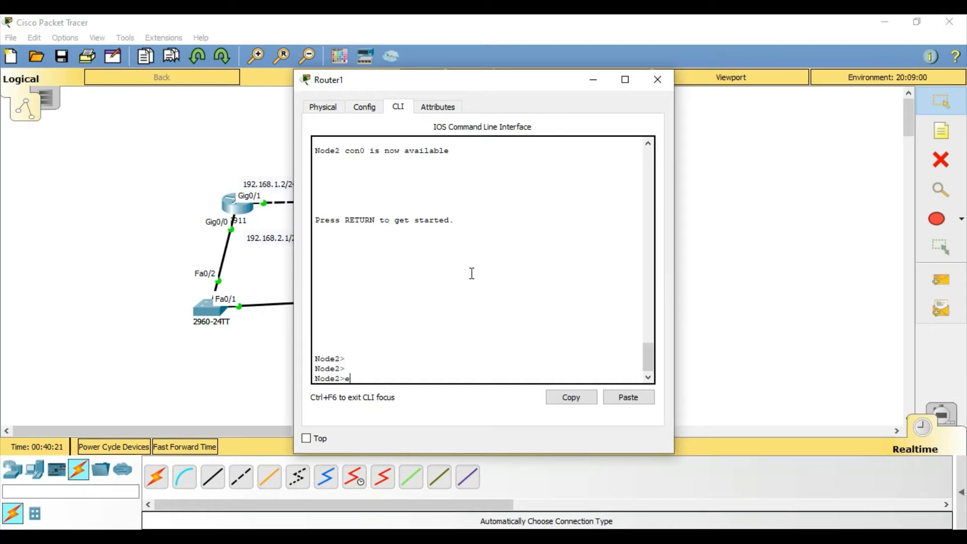
type("n")
key("Return")
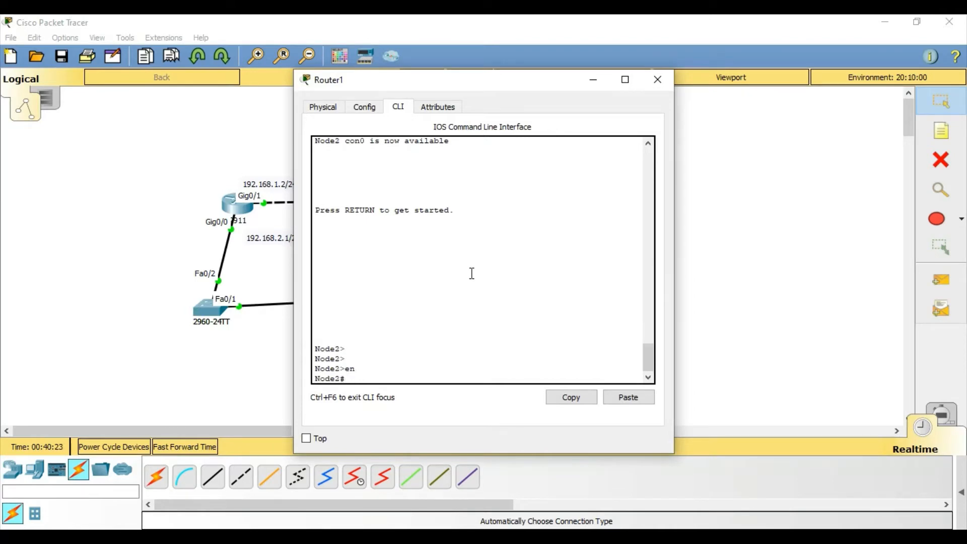
- Run sh cdp neighbors on Node2 and widen the console window so each table row fits on one line
type("sh cdp nei")
key("Tab")
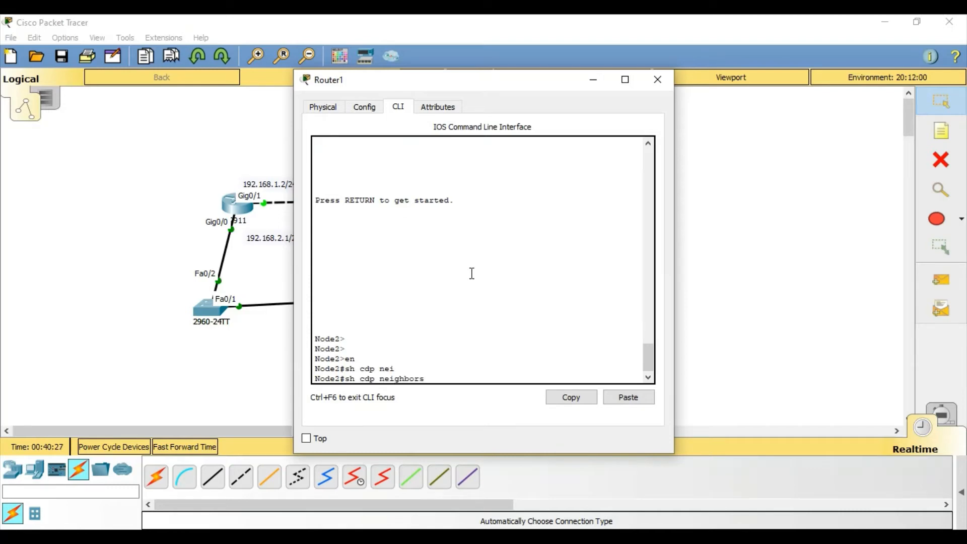
key("Return")
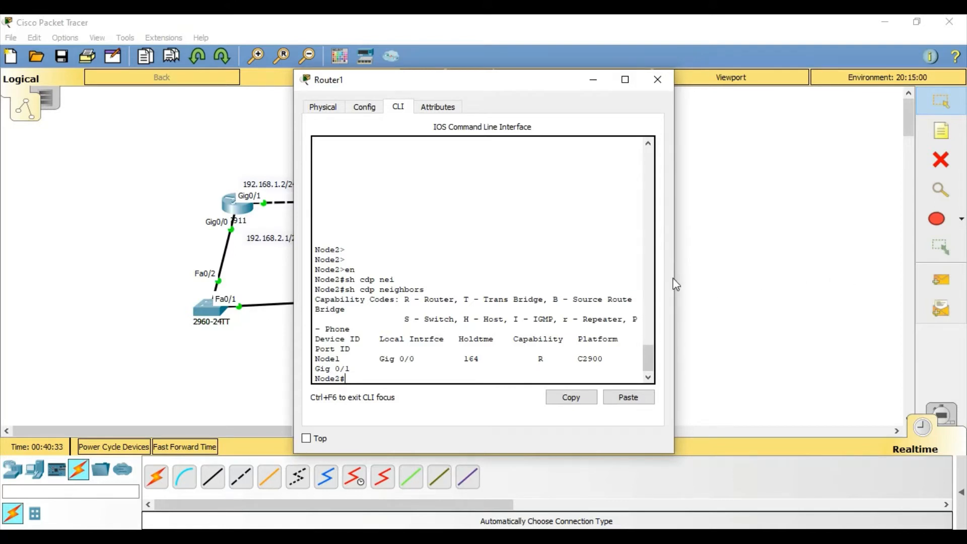
left_click_drag(676, 275, 825, 277)
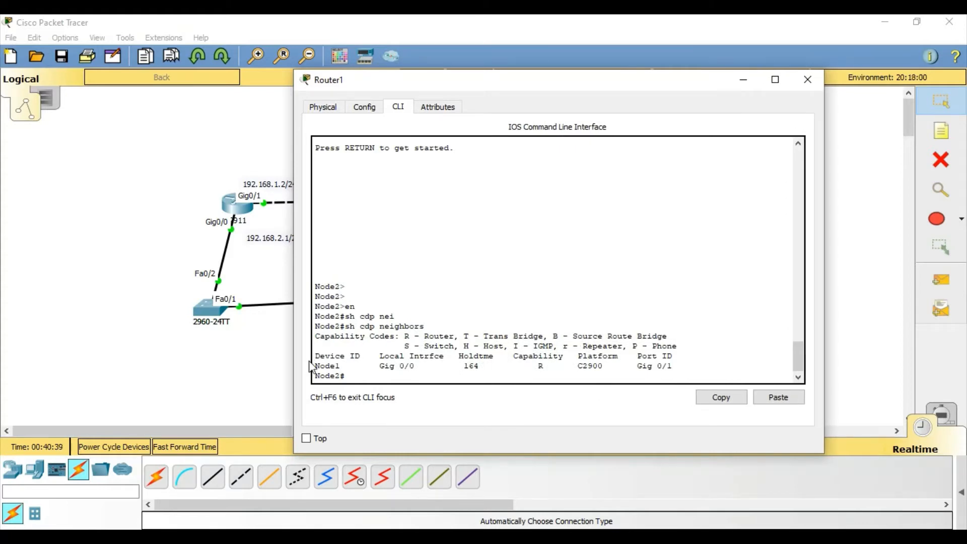
- Examine Node2's CDP neighbor table against the topology, covering local interface, holdtime, capability codes, platform and port ID, and close the console
left_click_drag(315, 358, 694, 365)
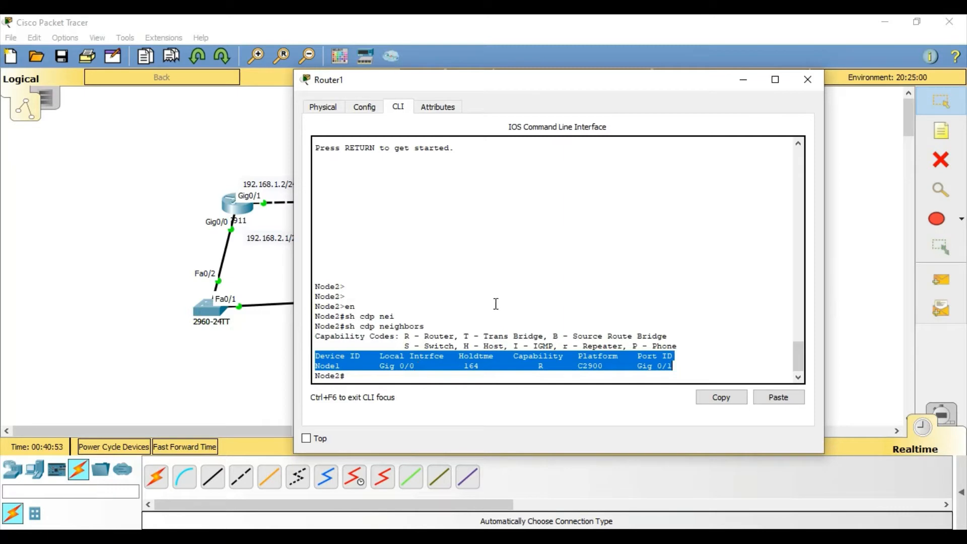
left_click_drag(578, 81, 502, 298)
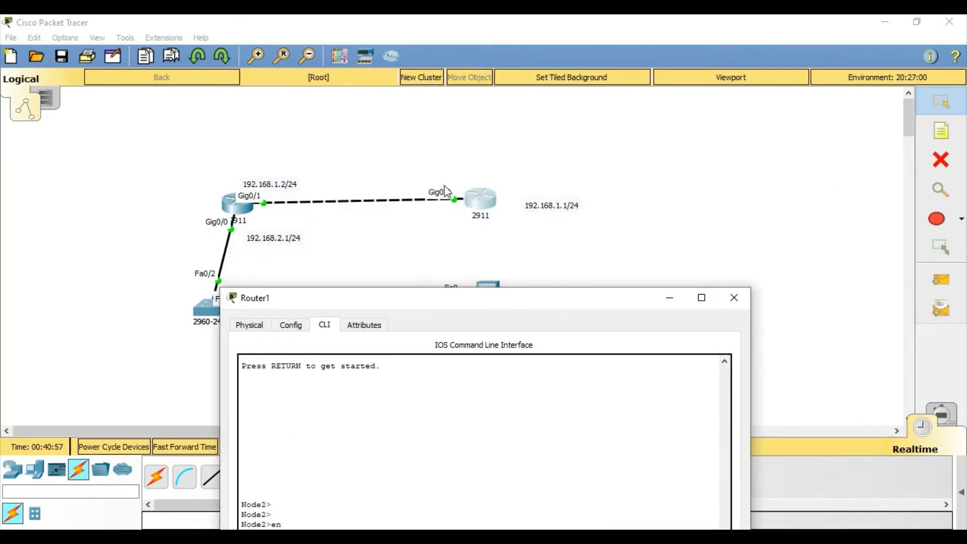
left_click_drag(486, 301, 569, 150)
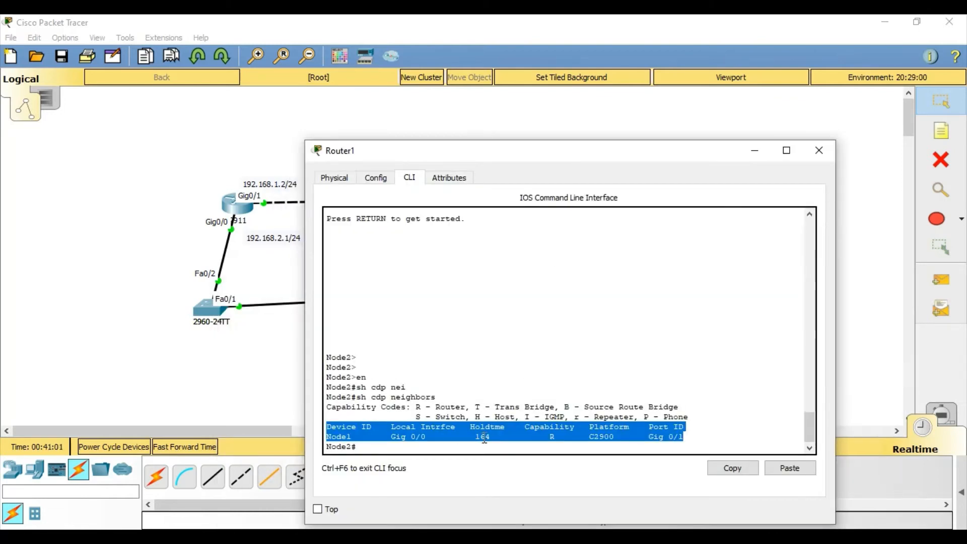
left_click_drag(484, 437, 482, 437)
left_click_drag(416, 407, 688, 414)
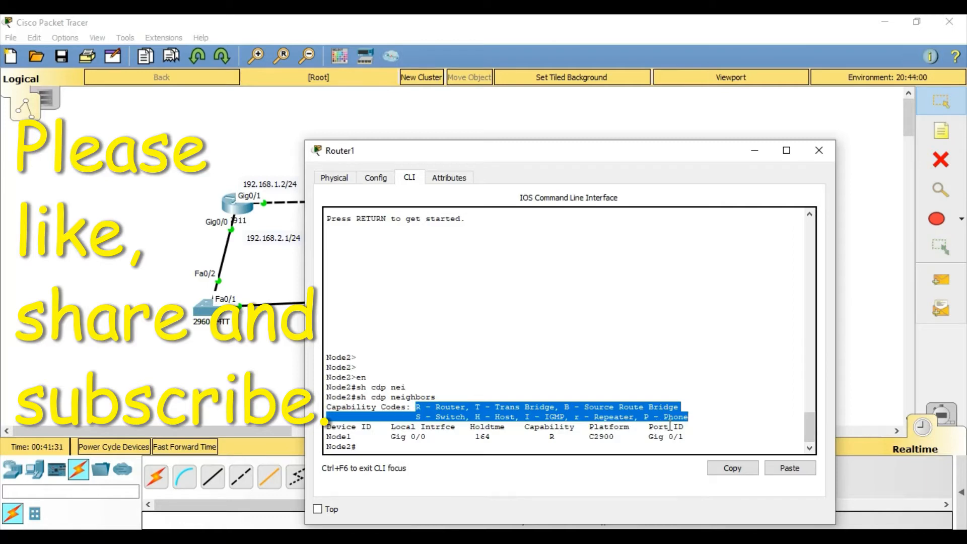
left_click(611, 435)
mouse_move(611, 435)
left_mouse_down()
mouse_move(584, 435)
mouse_move(595, 436)
left_mouse_up()
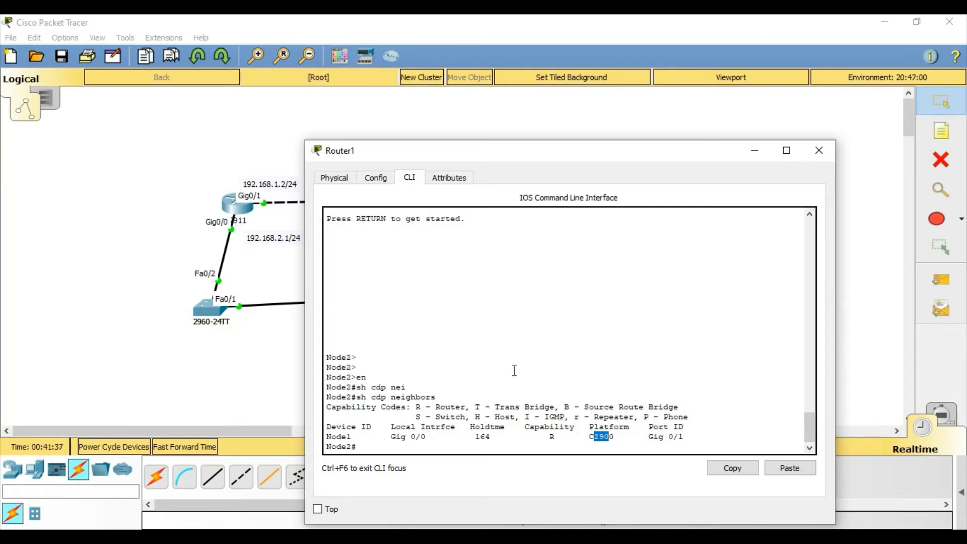
left_click_drag(595, 437, 622, 441)
left_click_drag(574, 151, 559, 321)
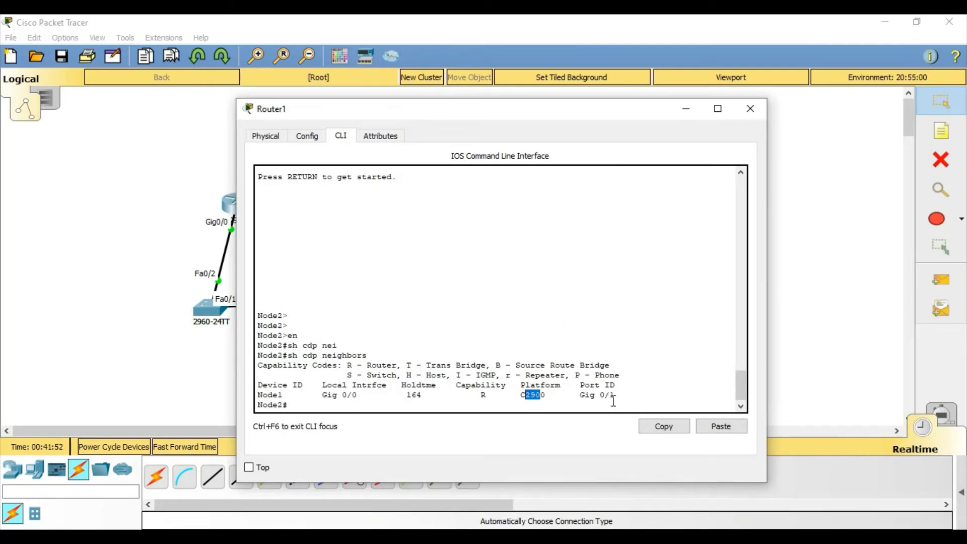
key("Return")
key("Return")
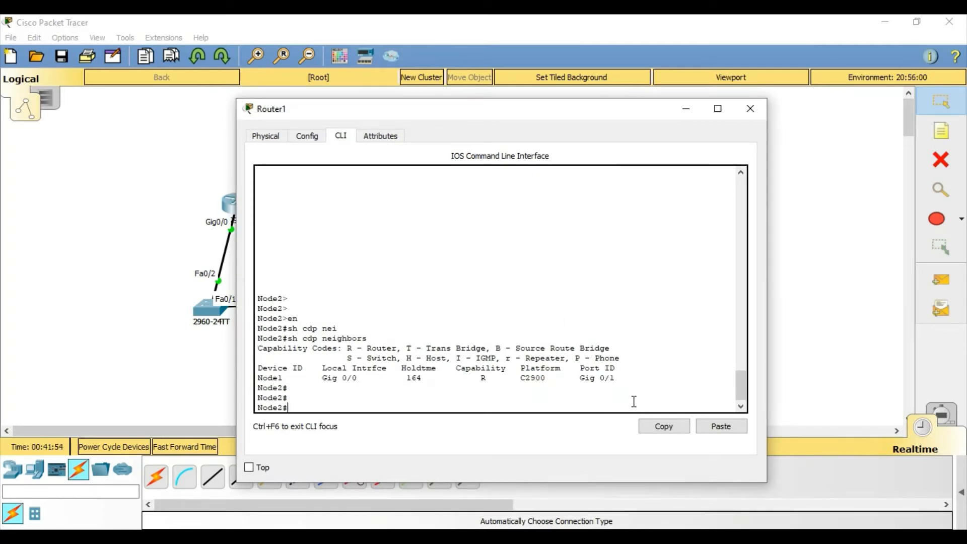
left_click(750, 108)
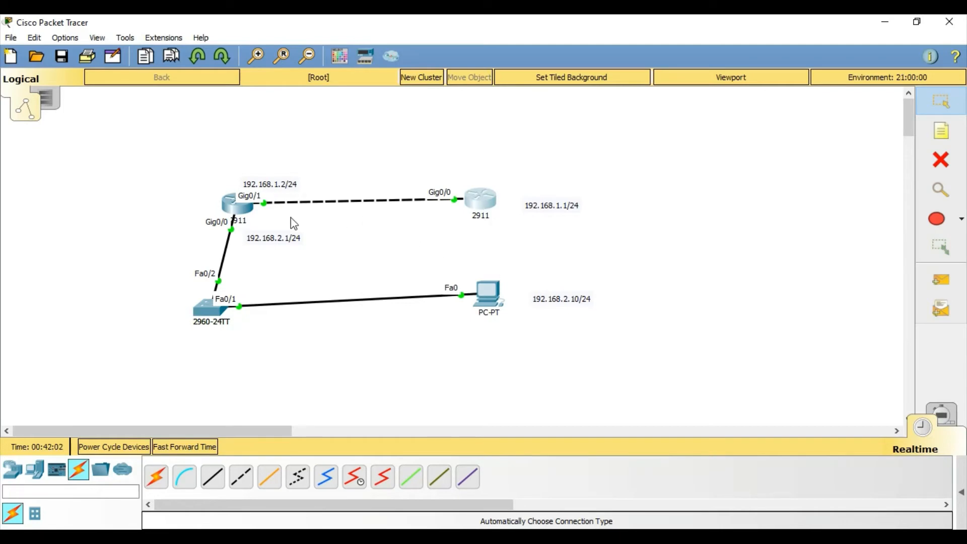
- Open the console of the 2911 router connected to the switch and enter privileged EXEC mode with enable
mouse_move(249, 213)
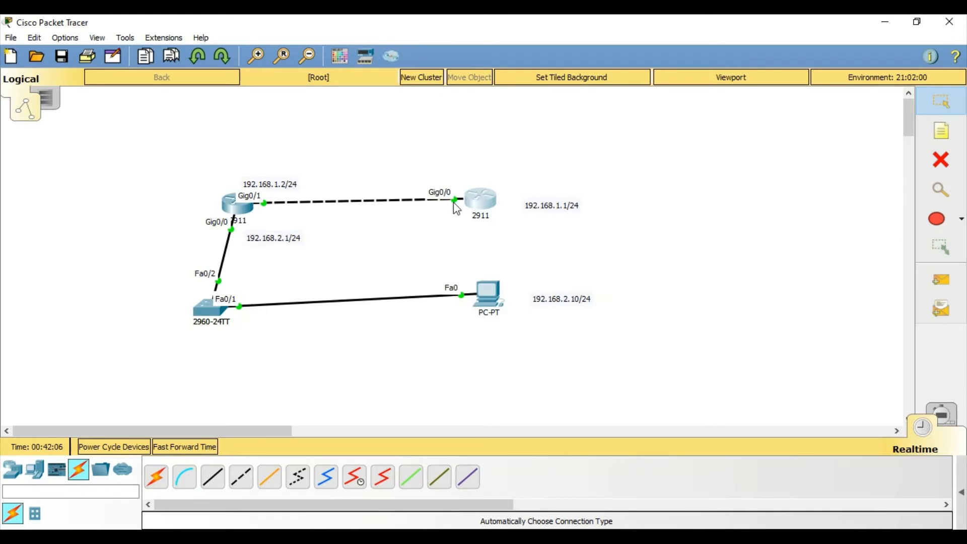
left_click(243, 217)
key("Return")
key("Return")
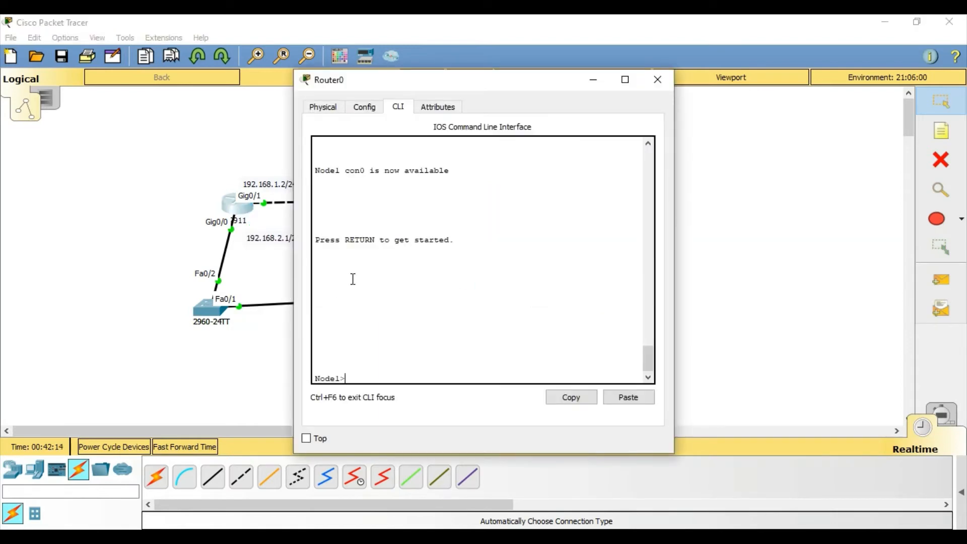
type("enable")
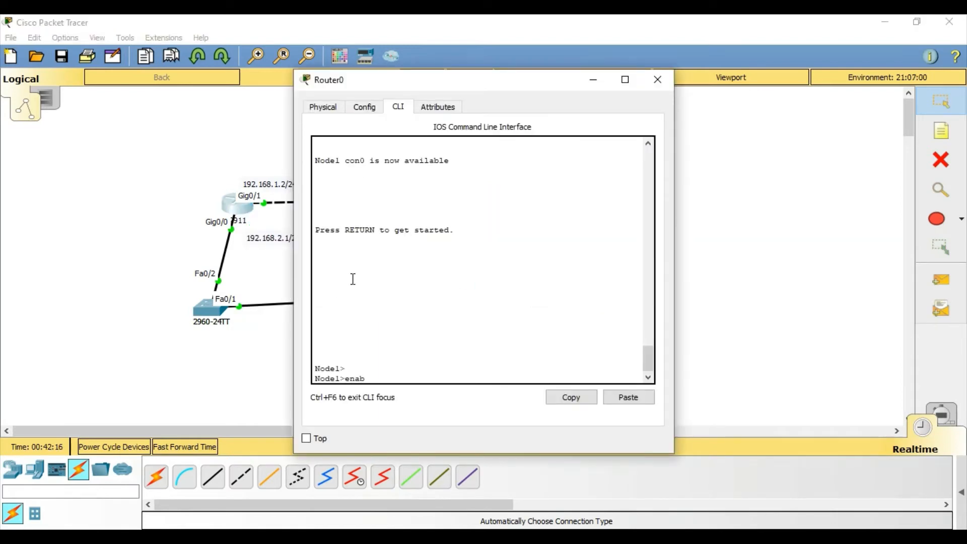
key("Return")
- Run show cdp neighbors on Node1, widen the console window, and examine the listed neighbors and their holdtime values
type("sh ")
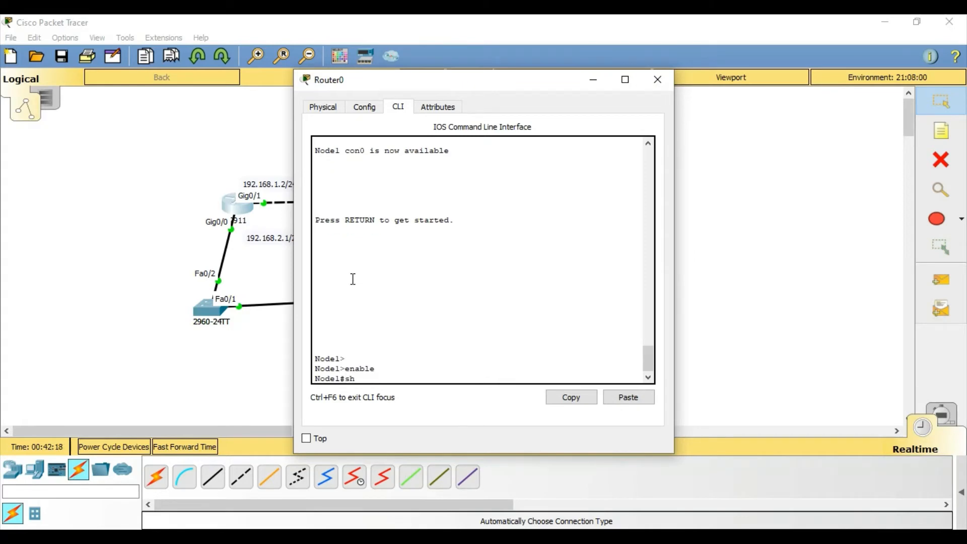
type("ow cdp neig")
key("Tab")
key("Return")
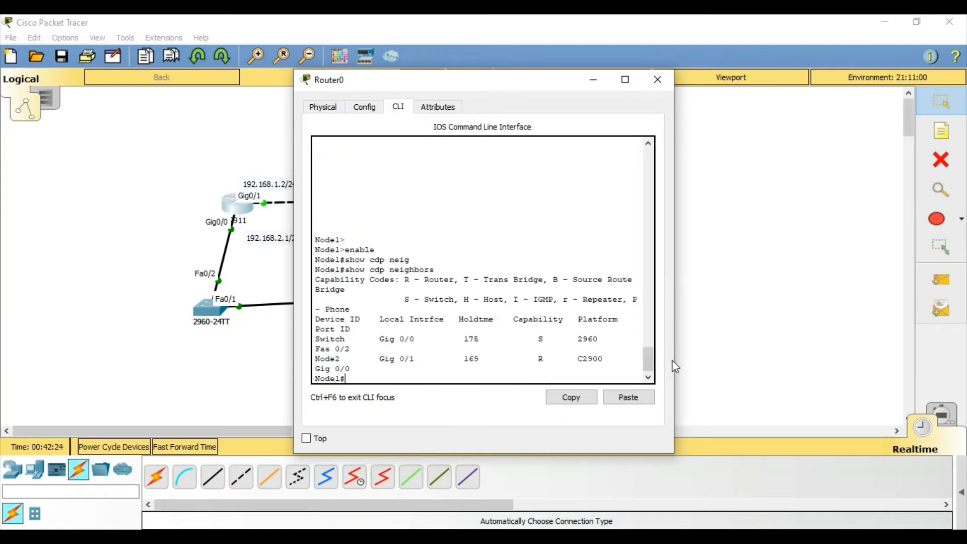
left_click_drag(675, 322, 813, 322)
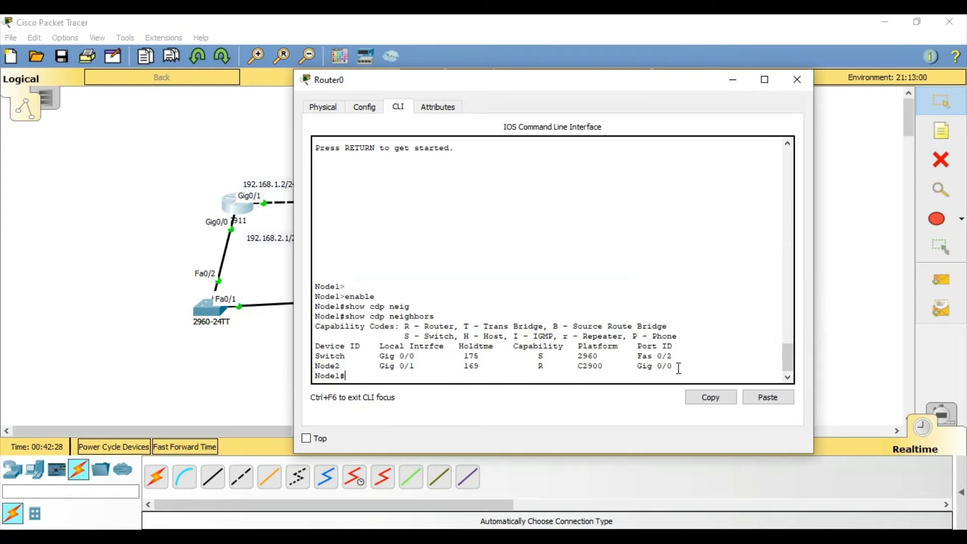
left_click_drag(679, 366, 305, 347)
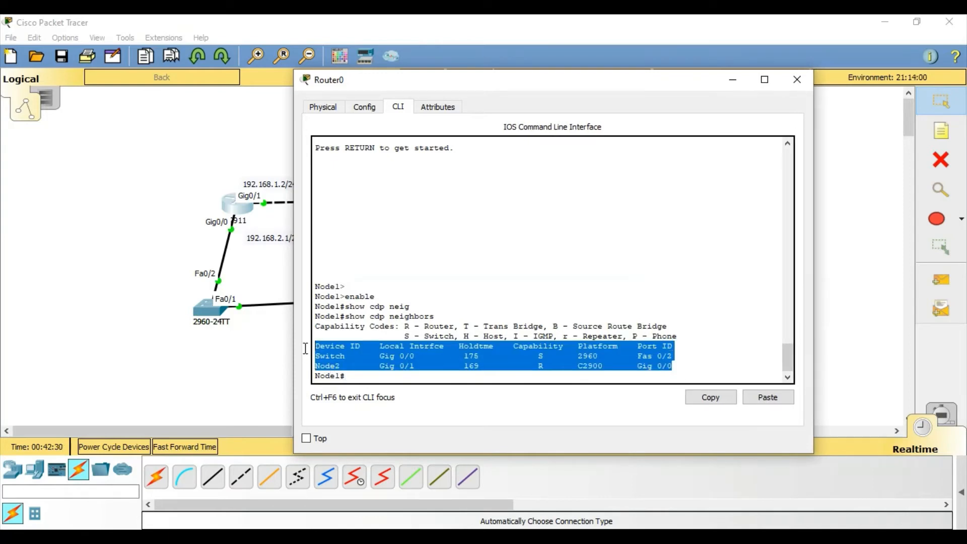
left_click(346, 358)
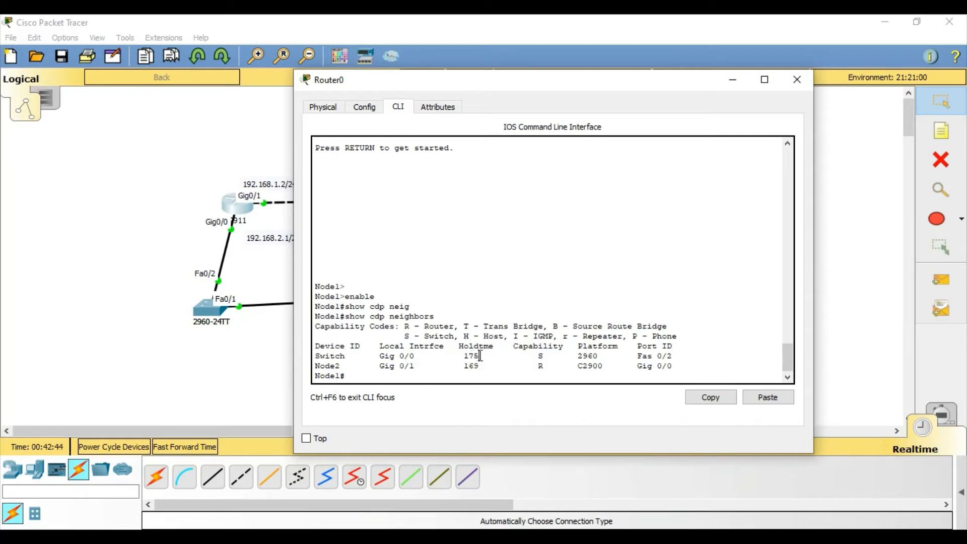
left_click_drag(480, 357, 460, 357)
left_click(466, 355)
- Display Node1's global CDP information with sh cdp and check the holdtime and CDPv2 advertisement lines
type("sh cdp")
key("Return")
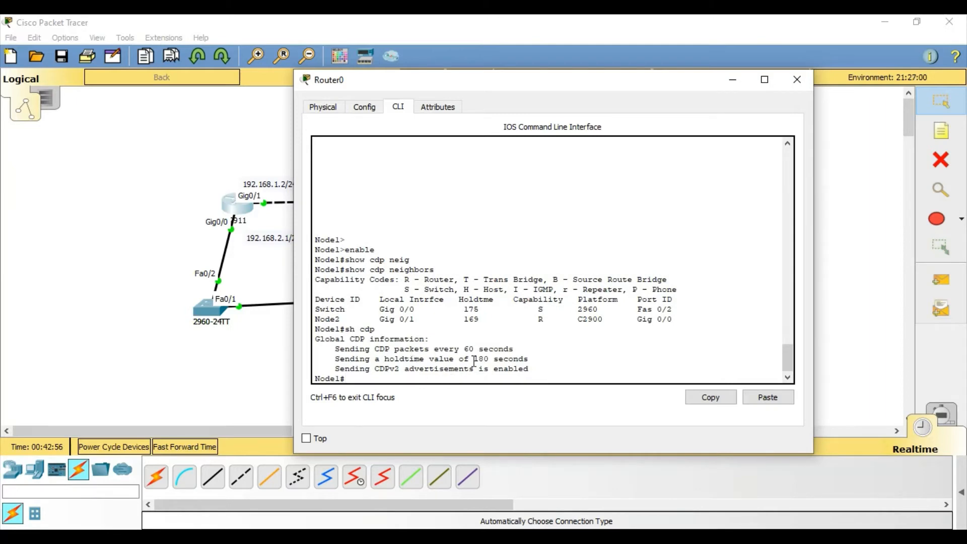
left_click_drag(474, 358, 519, 363)
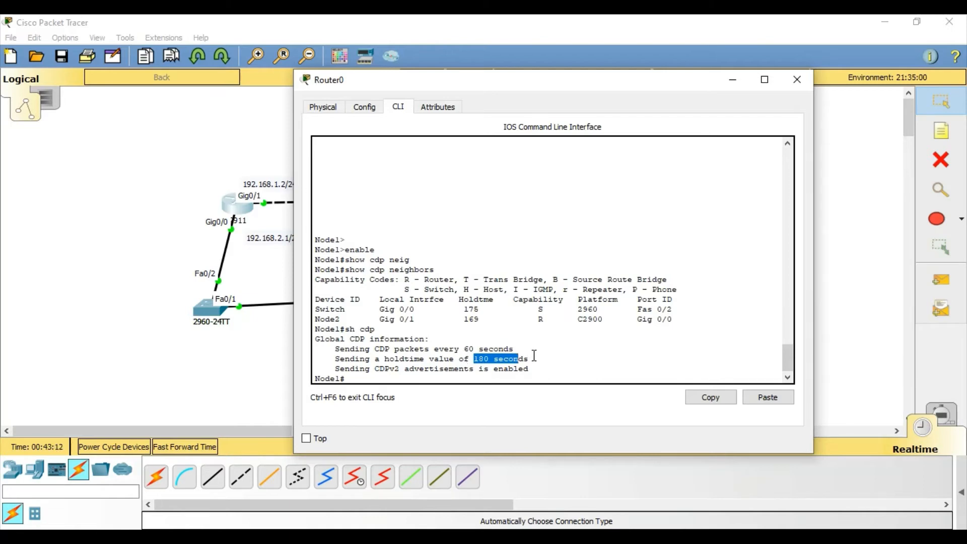
left_click_drag(530, 370, 404, 364)
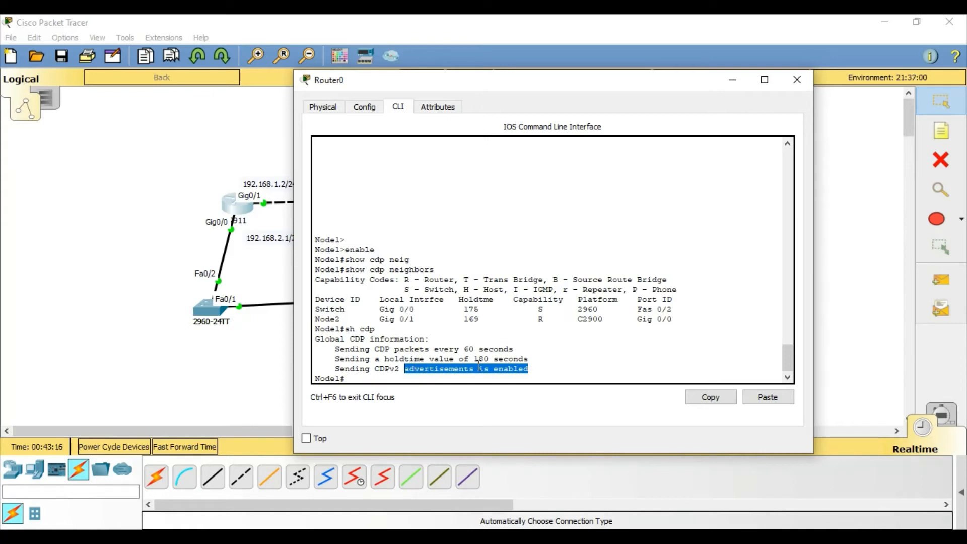
left_click(523, 371)
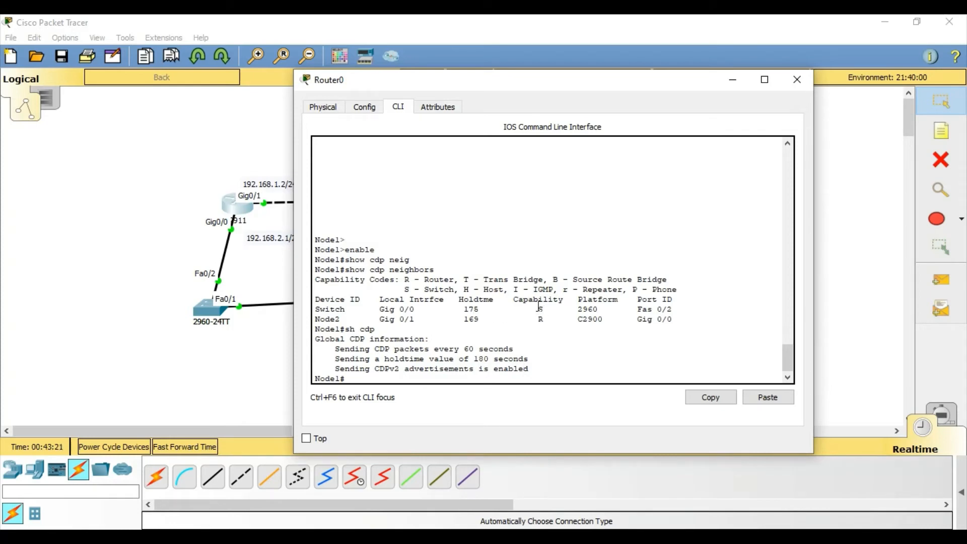
- Compare the capability, platform and port ID of Node1's neighbors with the topology and close the console
left_click_drag(540, 311, 544, 323)
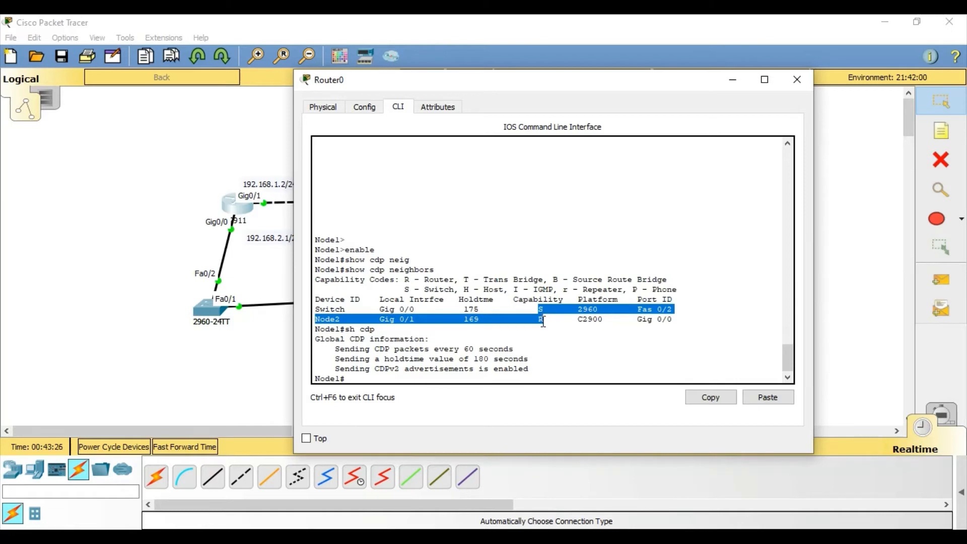
left_click(547, 322)
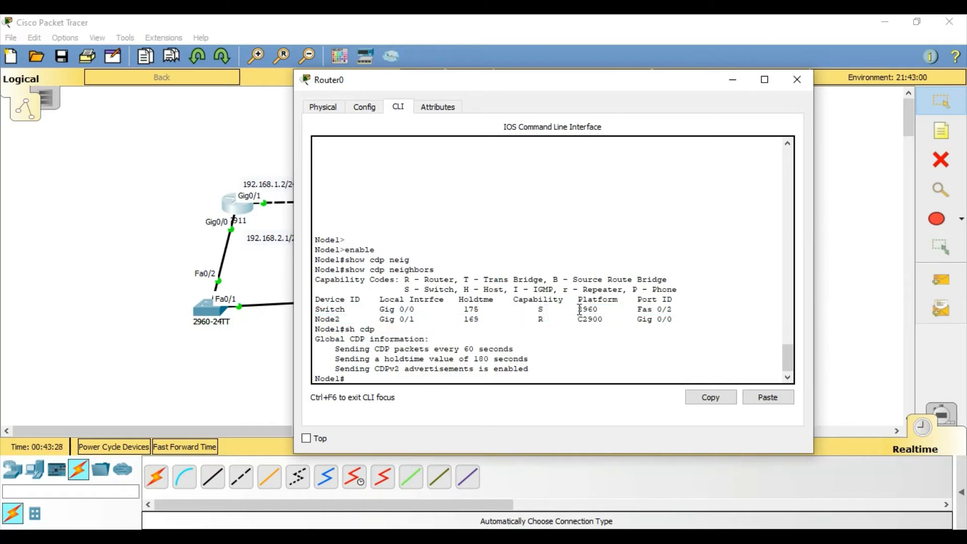
left_click_drag(578, 308, 603, 323)
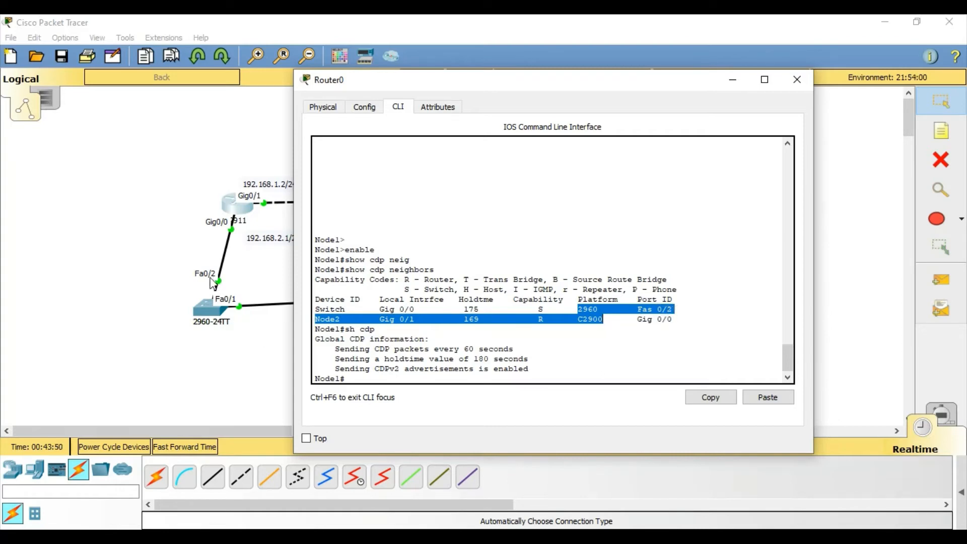
left_click(644, 323)
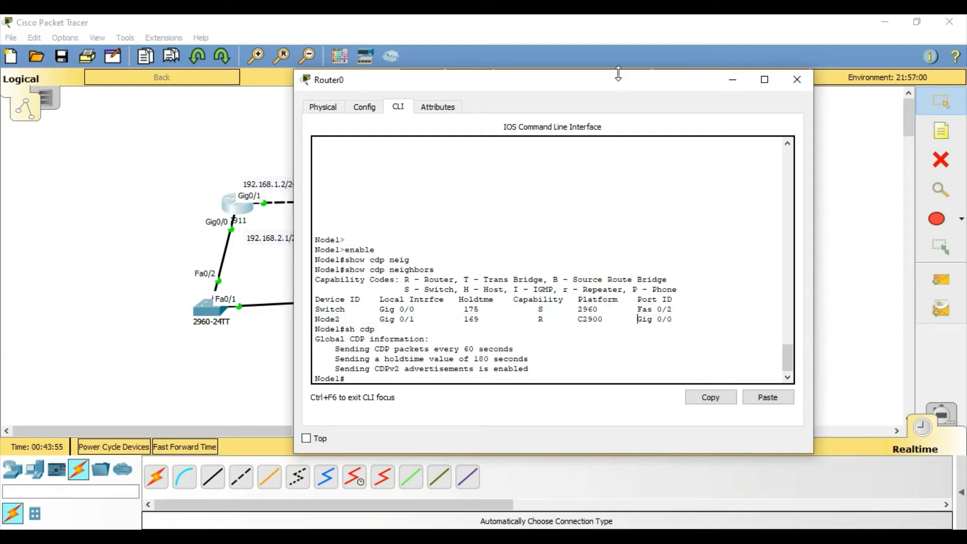
left_click_drag(619, 75, 695, 196)
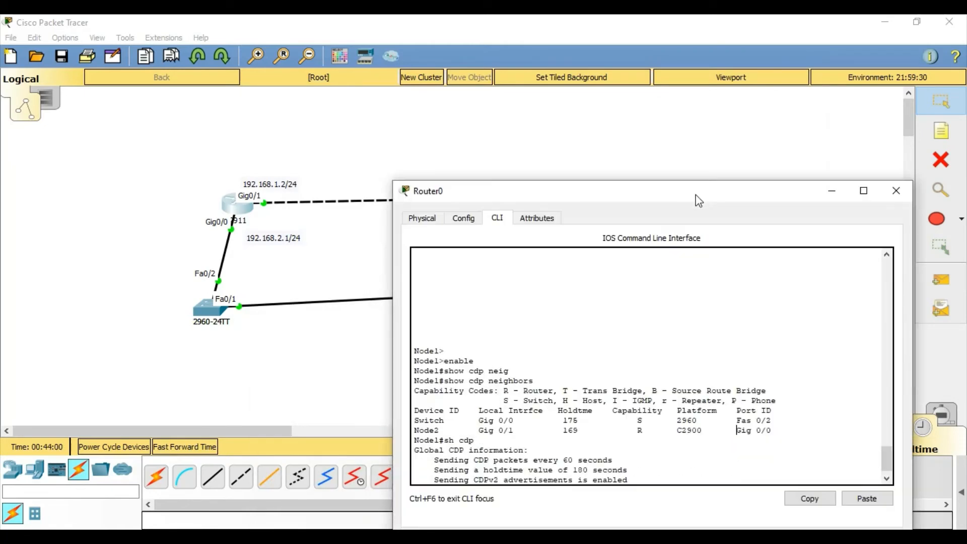
left_click(897, 190)
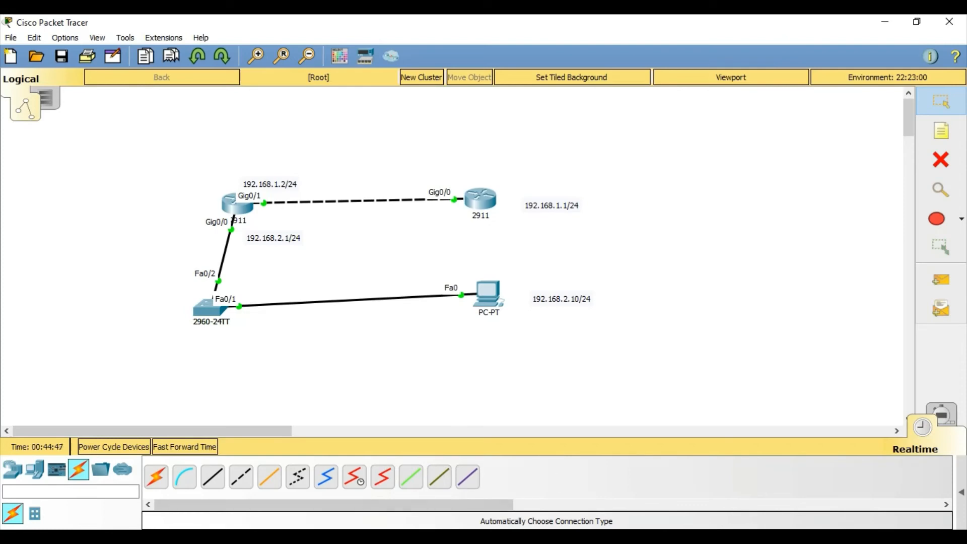
- Reopen the console of the 2911 router labelled 192.168.1.1/24 and enter global configuration mode with config t
mouse_move(538, 537)
left_click(485, 206)
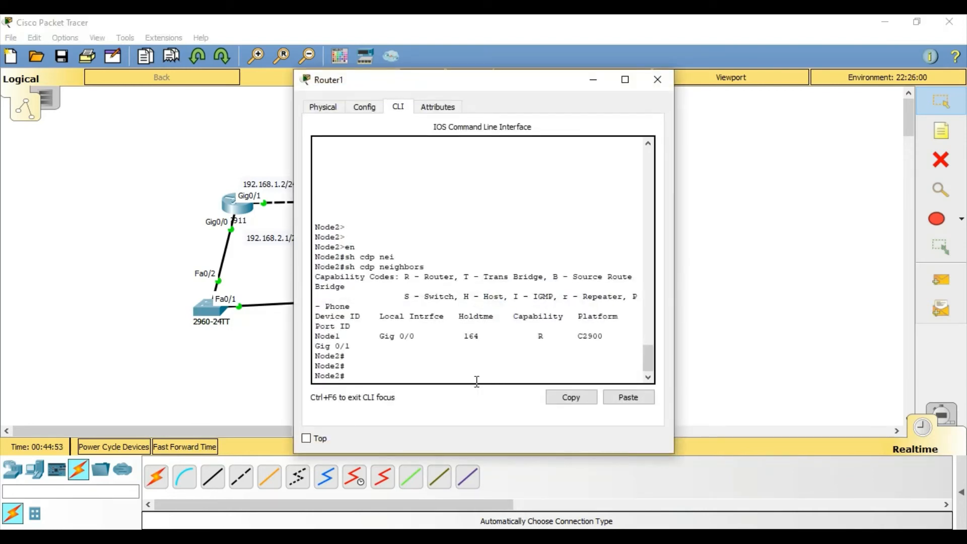
key("Return")
key("Return")
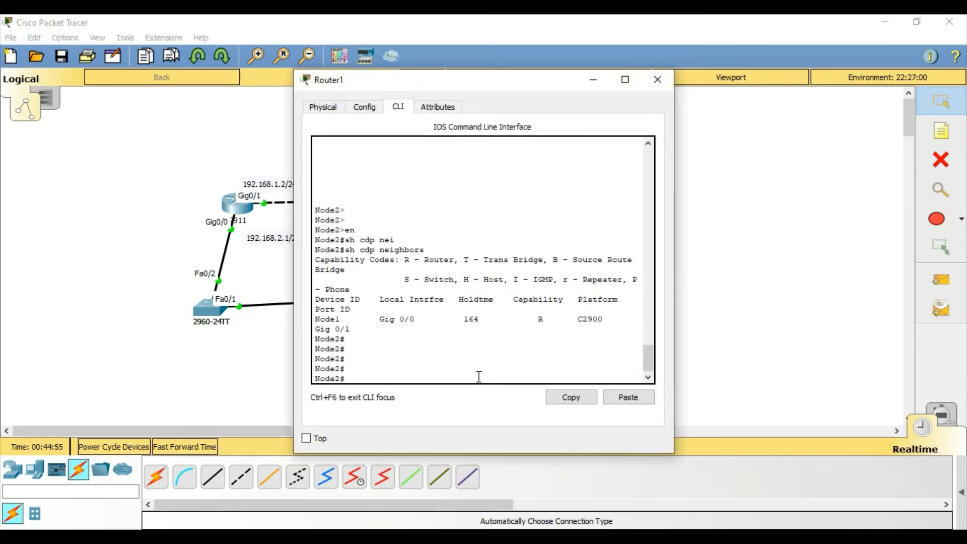
type("config t")
key("Return")
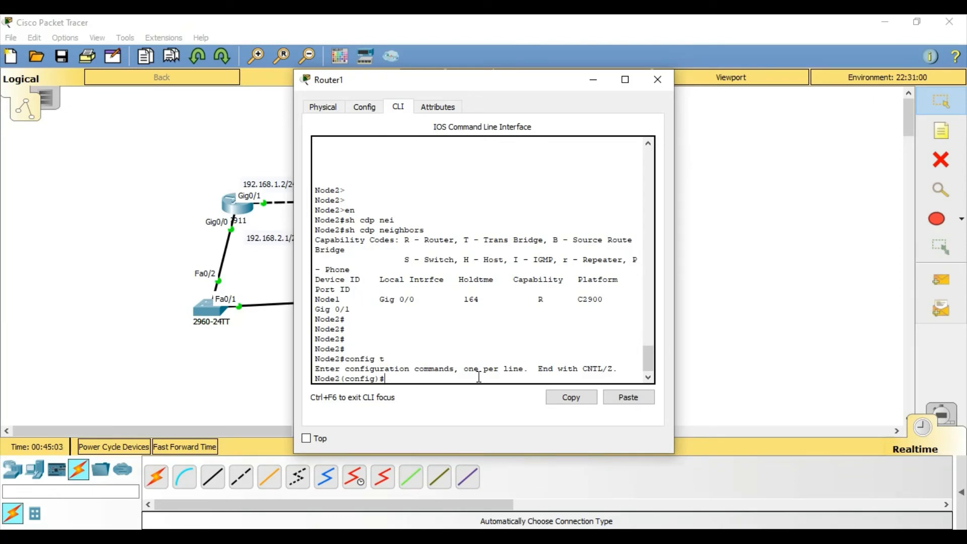
- Disable CDP globally on Node2 with no cdp run and leave configuration mode with end
type("no cdp")
key("Tab")
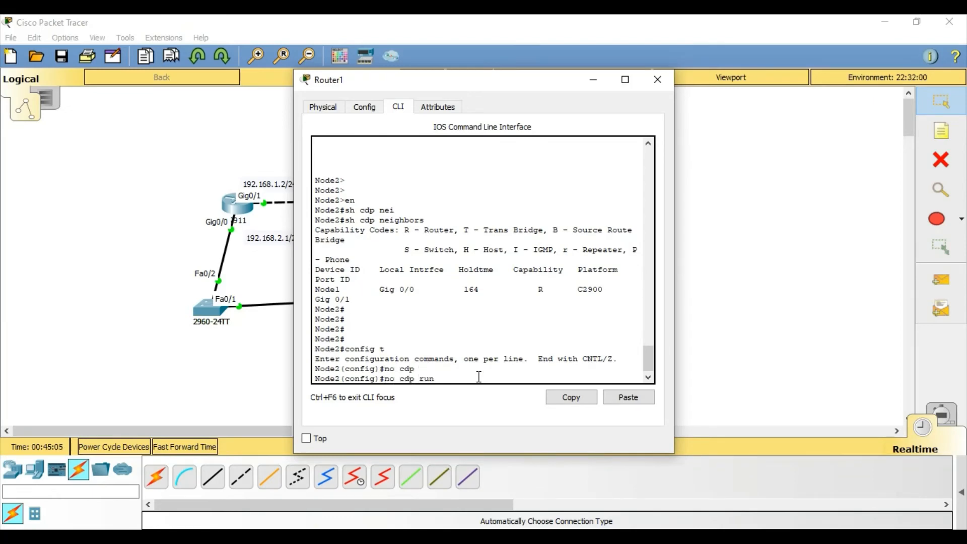
key("Return")
key("Return")
key("Return")
type("end")
key("Return")
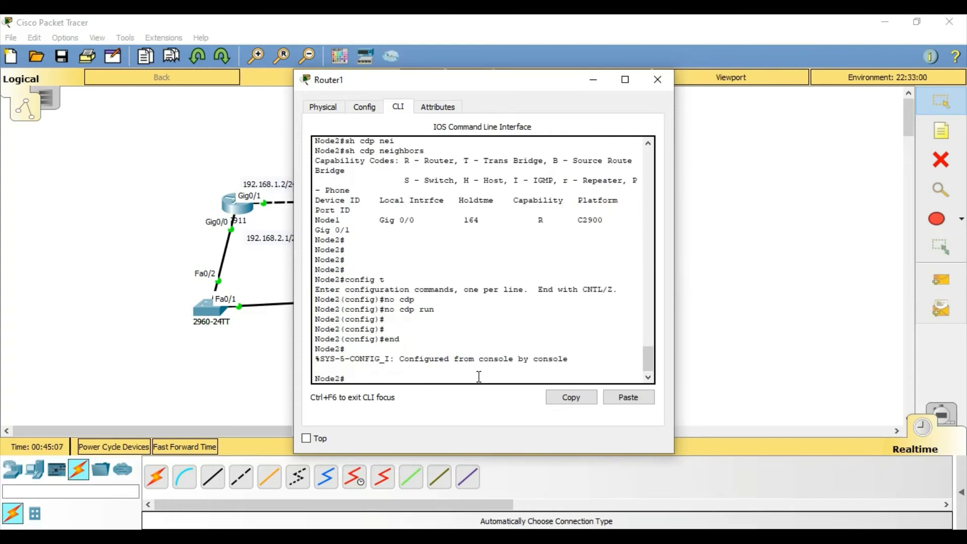
- Run sh cdp neighbors on Node2, highlight the reply about CDP's status, and close the console
key("Return")
type("sh cpd")
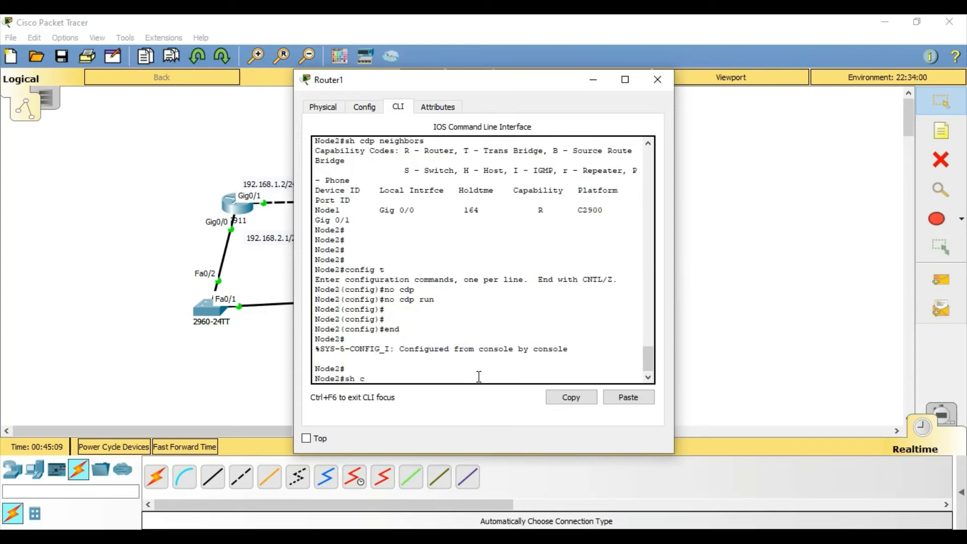
key("BackSpace")
key("BackSpace")
type("dp nei")
key("Tab")
key("Return")
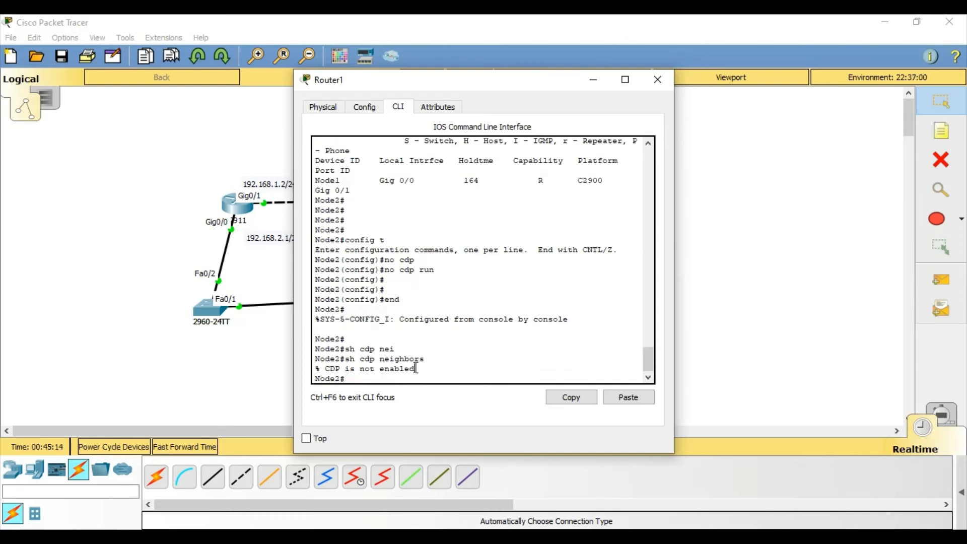
left_click_drag(416, 368, 323, 372)
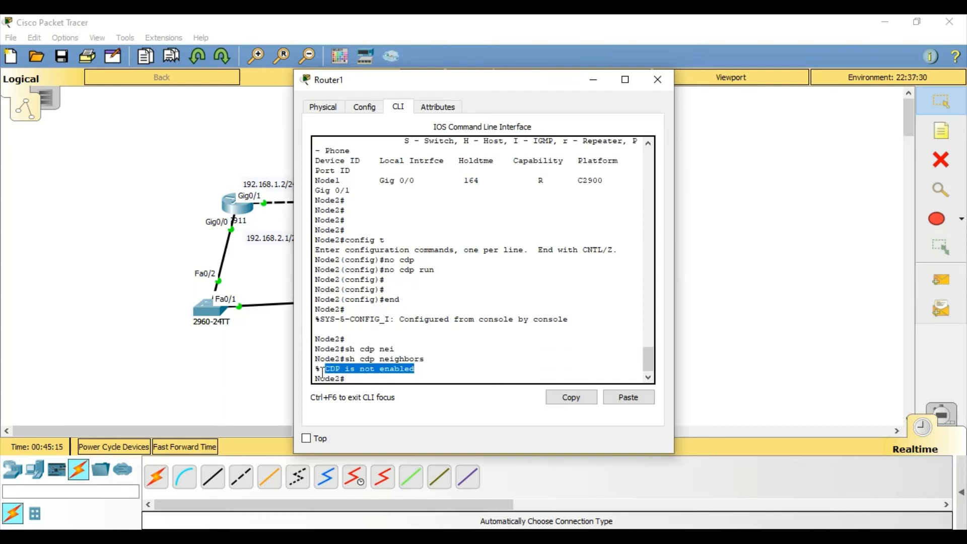
left_click(364, 383)
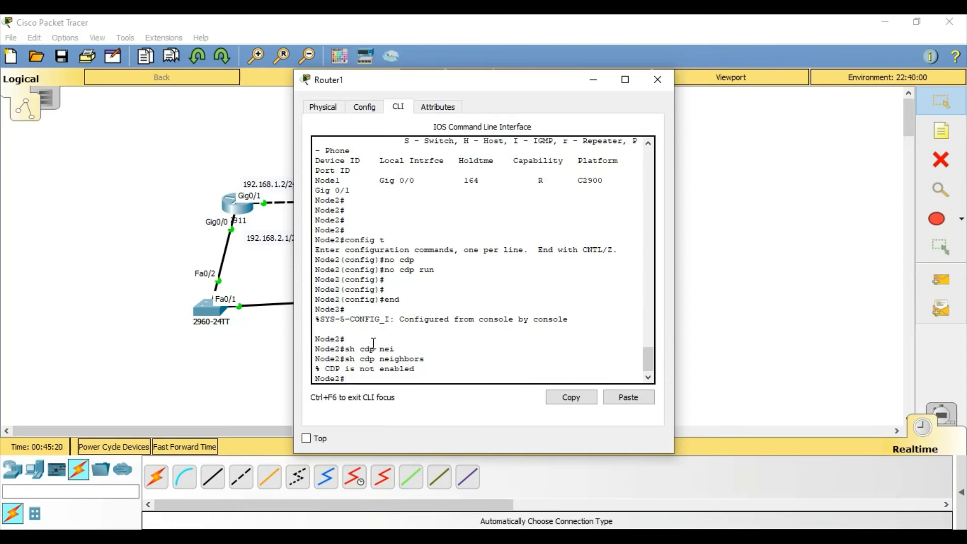
left_click_drag(488, 86, 695, 78)
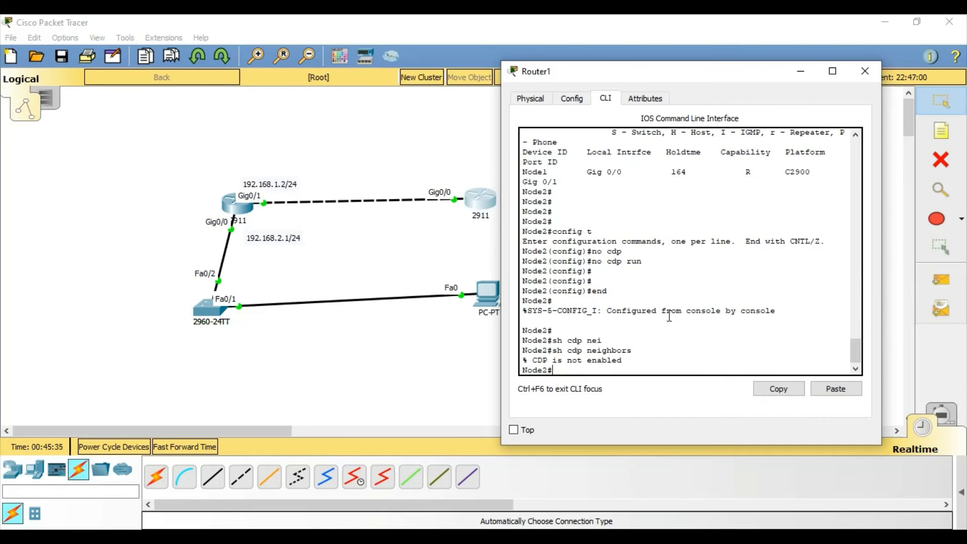
left_click(866, 71)
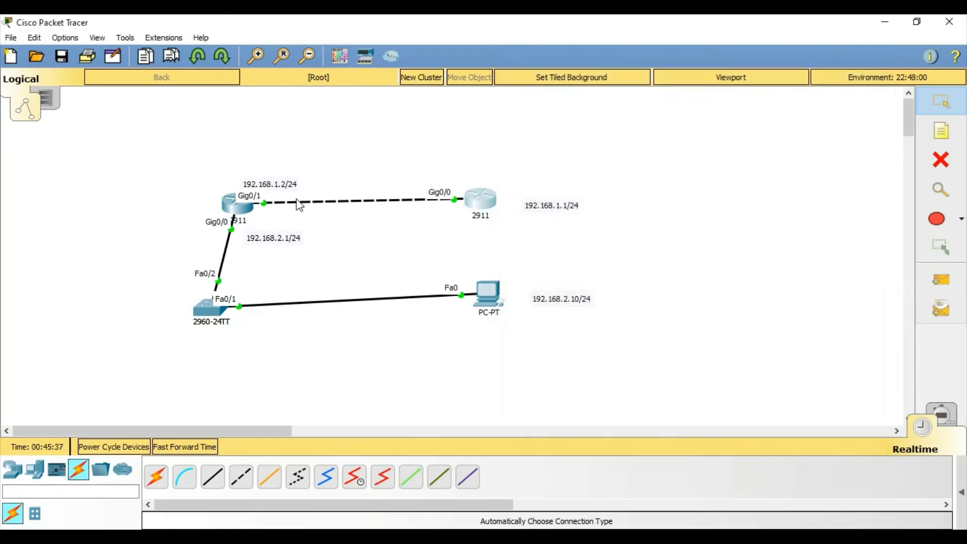
- Open the console of the 2911 router labelled 192.168.1.2/24 and run sh cdp neighbors twice to compare Node2's holdtime
left_click(237, 203)
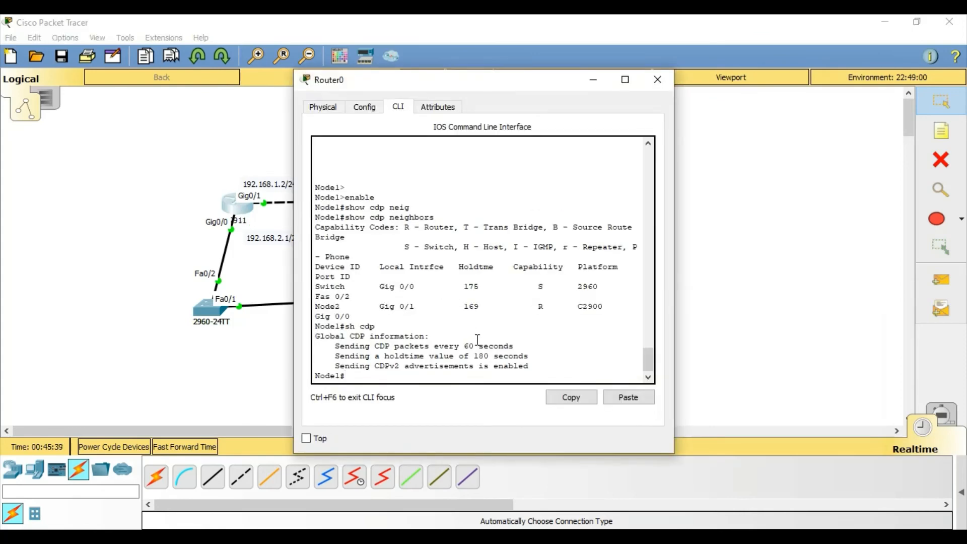
type("sh cdp nei")
key("Return")
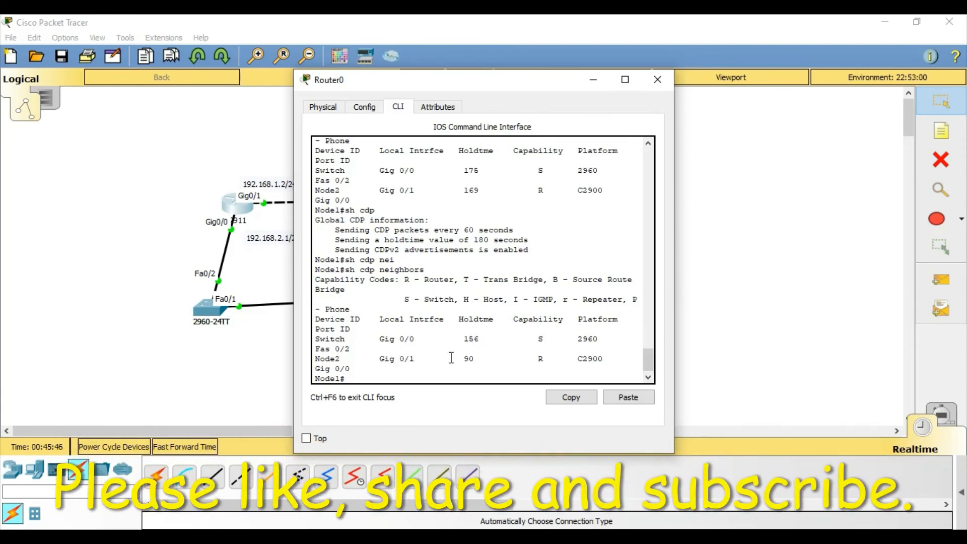
key("Return")
key("Return")
key("Return")
key("Return")
key("Up")
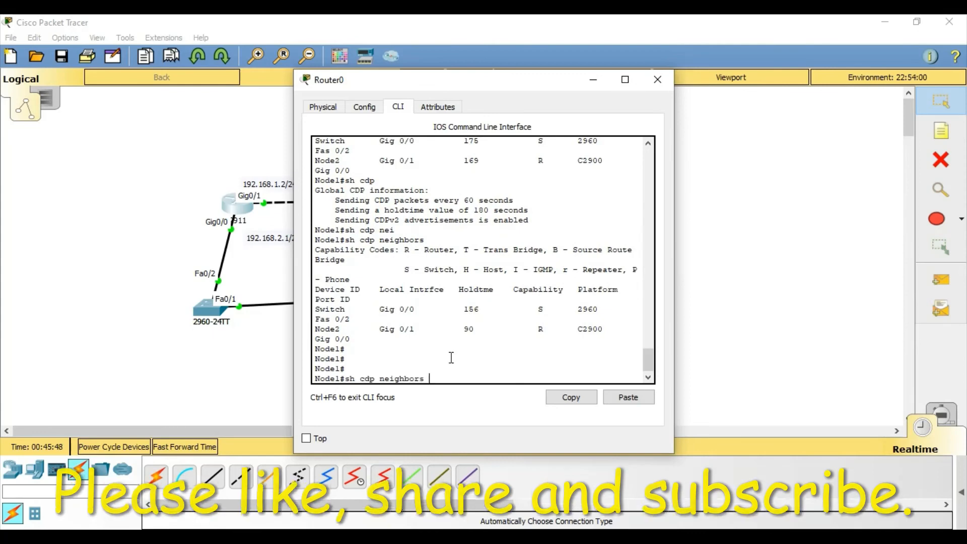
key("Return")
key("Return")
key("Return")
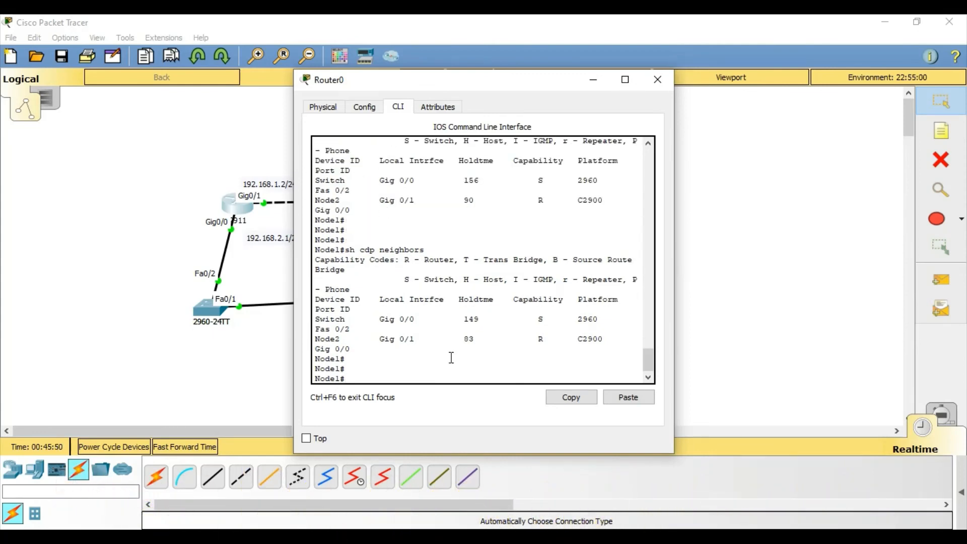
- Maximize Node1's console, enter global configuration mode with config t, and disable CDP with no cdp run
left_click(625, 81)
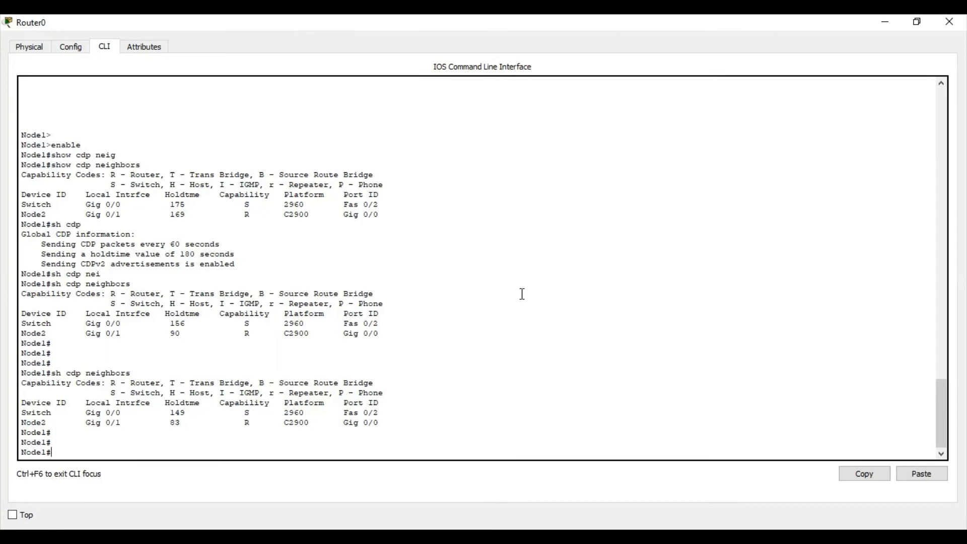
type("config t")
key("Return")
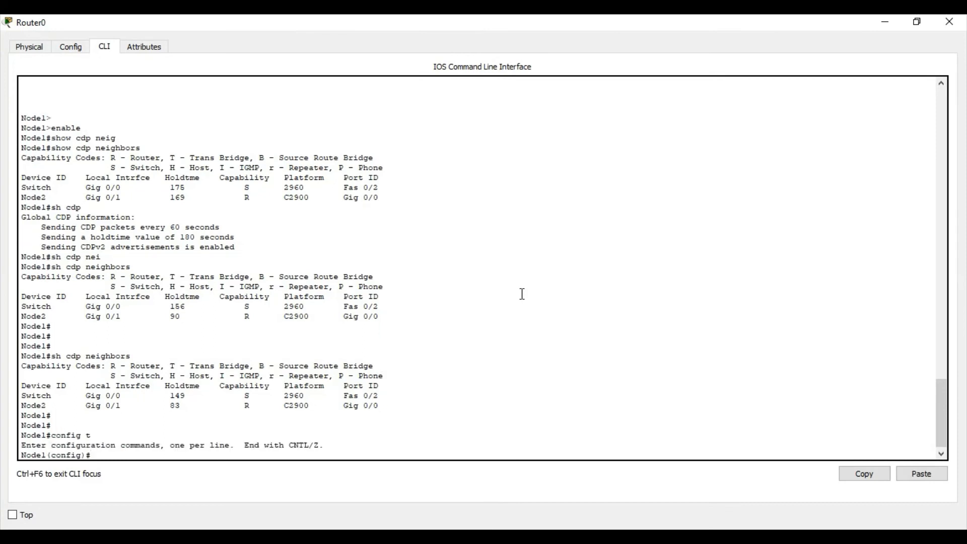
type("no cdp nie")
key("Tab")
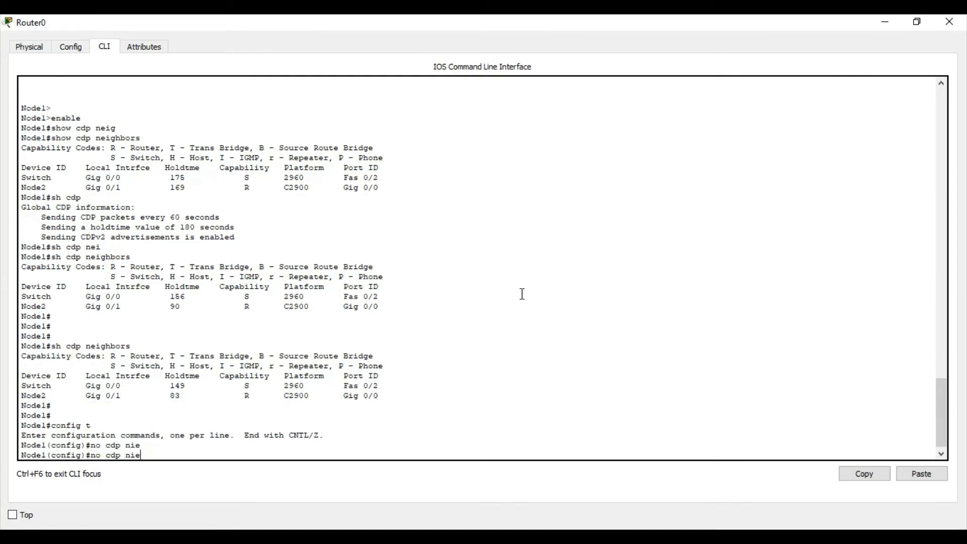
key("BackSpace")
key("BackSpace")
type("e")
key("BackSpace")
key("BackSpace")
type("run")
key("Return")
- Repeat the no cdp run command on Node1 and leave configuration mode with end
key("Up")
key("Return")
key("Return")
key("Return")
key("Return")
type("end")
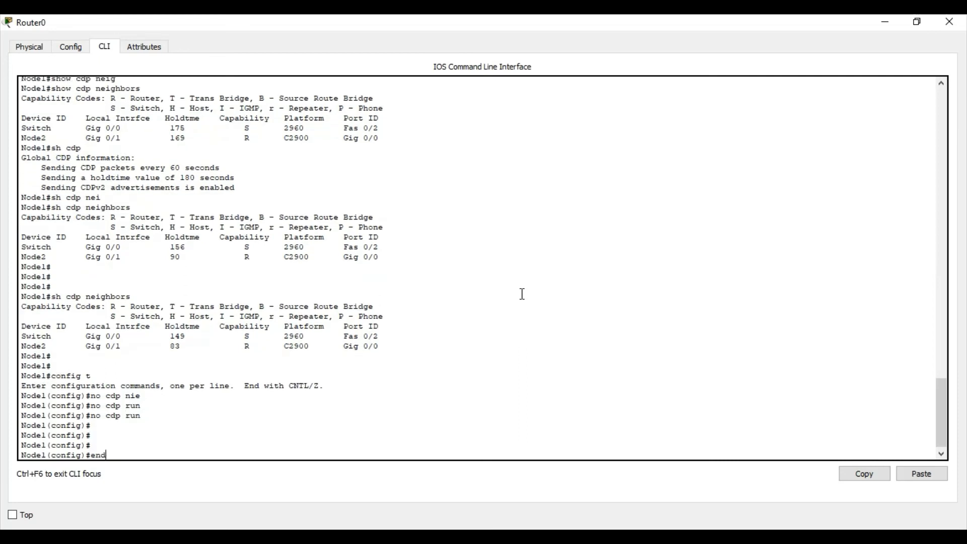
key("Return")
- Check Node1's global CDP status with sh cdp
key("Return")
type("sh cdp")
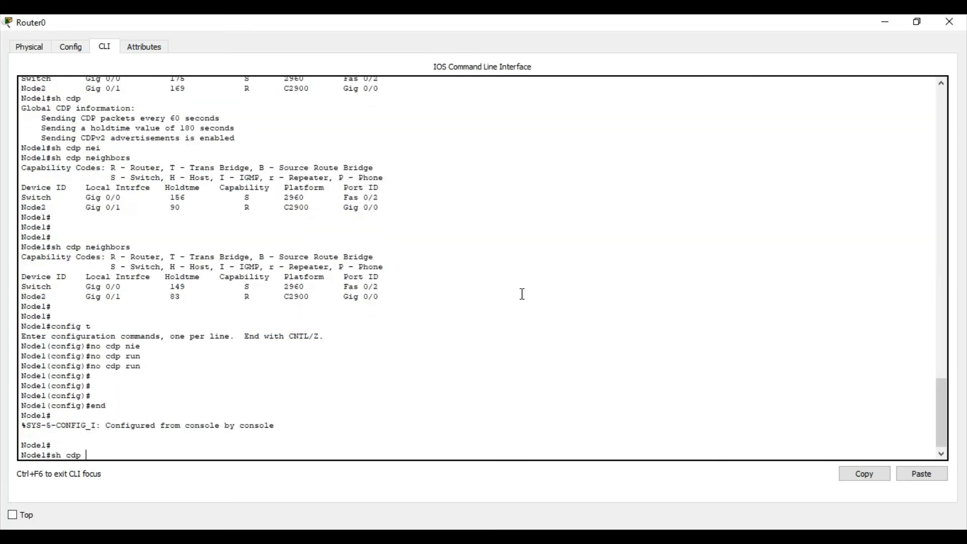
key("Tab")
key("Return")
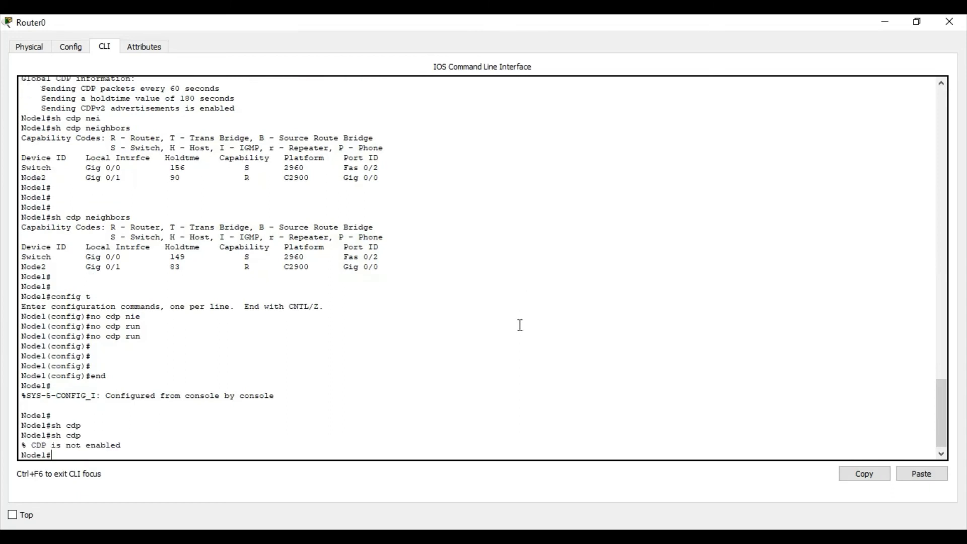
- Re-enable CDP on Node1 using config terminal and cdp run, and return to privileged mode with end
type("config ter")
key("Tab")
key("Return")
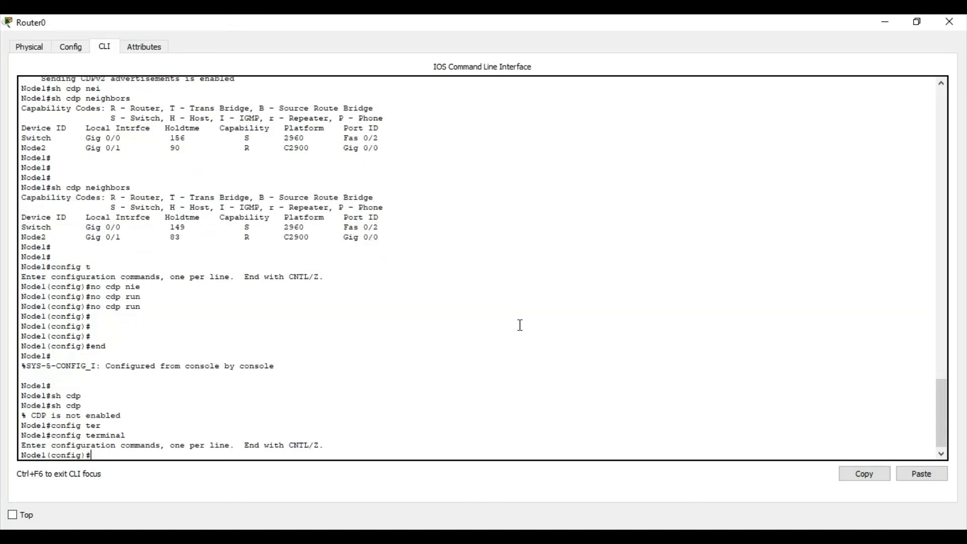
type("cd")
key("Tab")
type("ru")
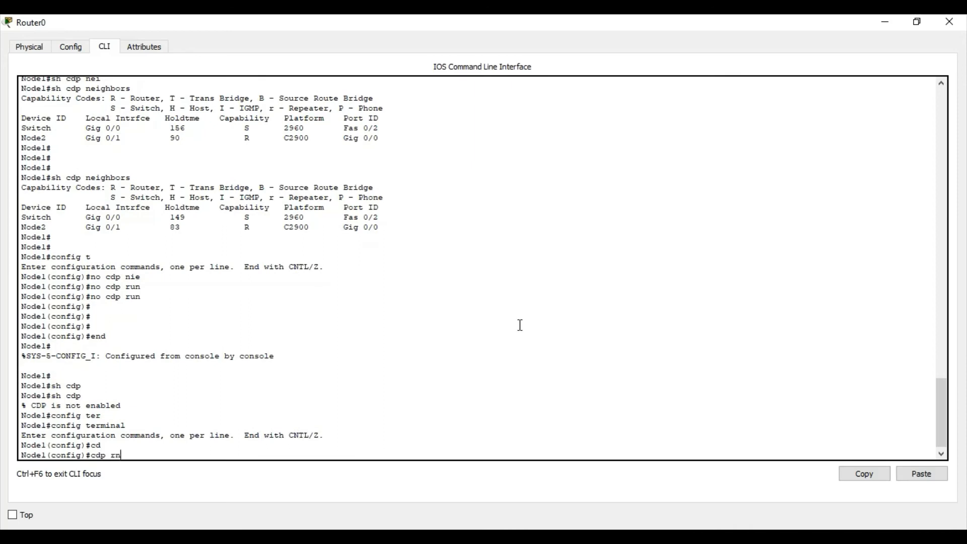
key("BackSpace")
type("un")
key("Return")
key("Return")
key("Return")
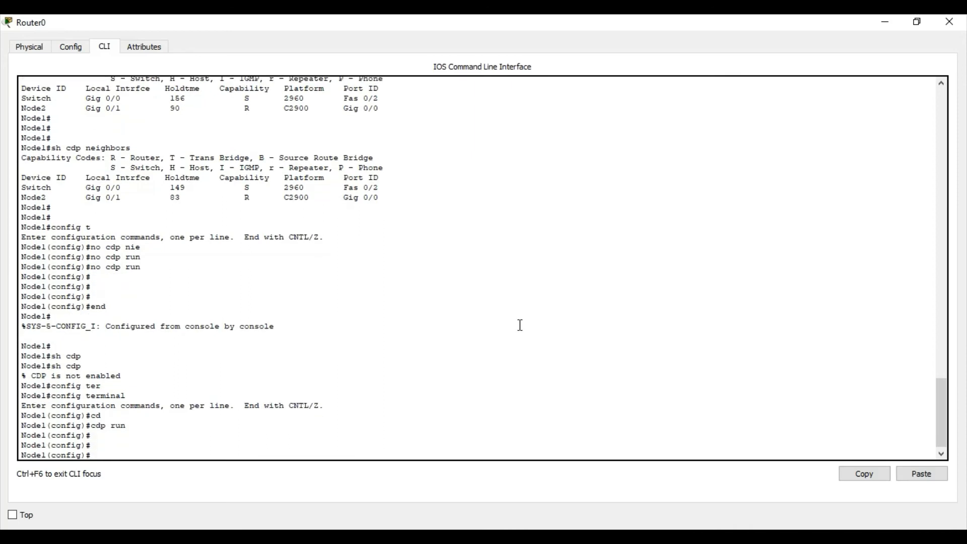
type("end")
key("Return")
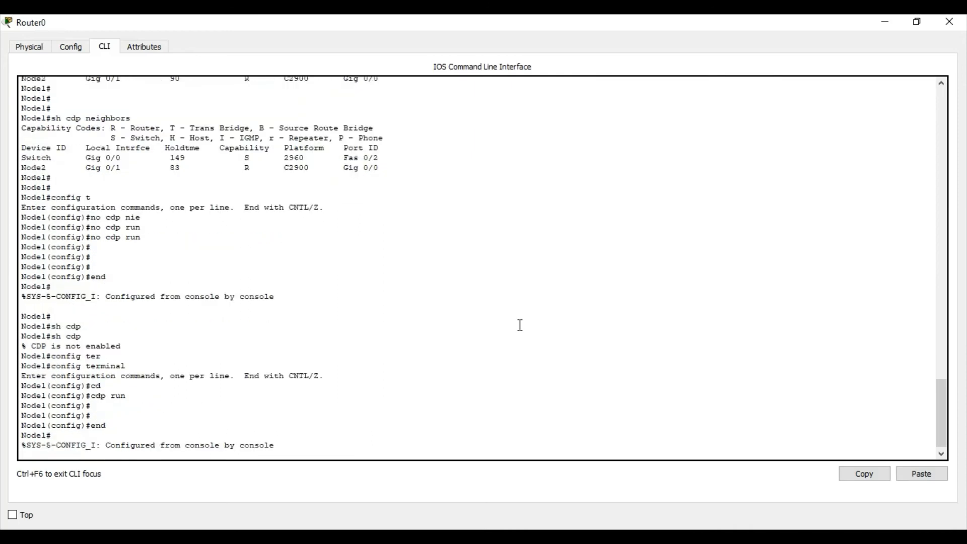
- Run sh cdp neighbors on Node1 to check its neighbor table after re-enabling CDP
key("Return")
type("sh cd")
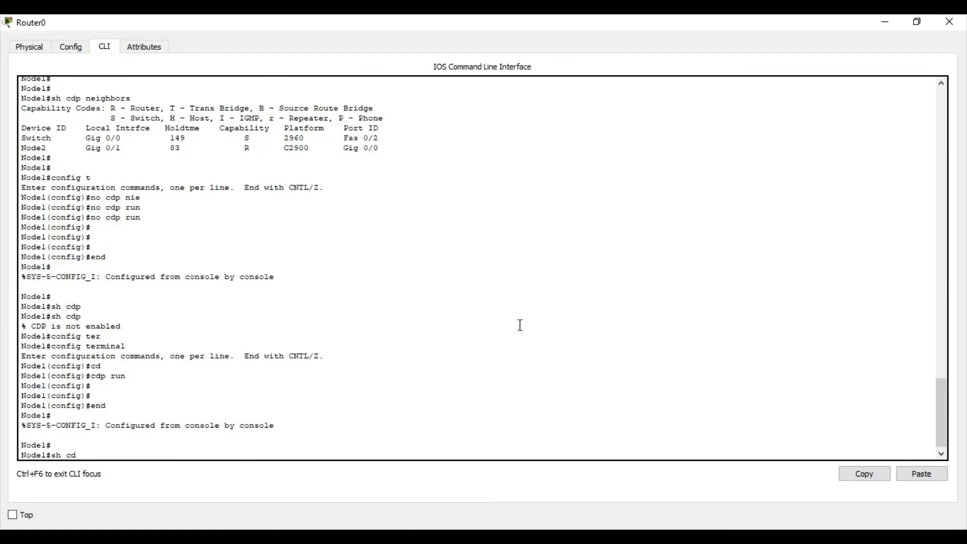
type("p nei")
key("Tab")
key("Return")
key("Return")
key("Return")
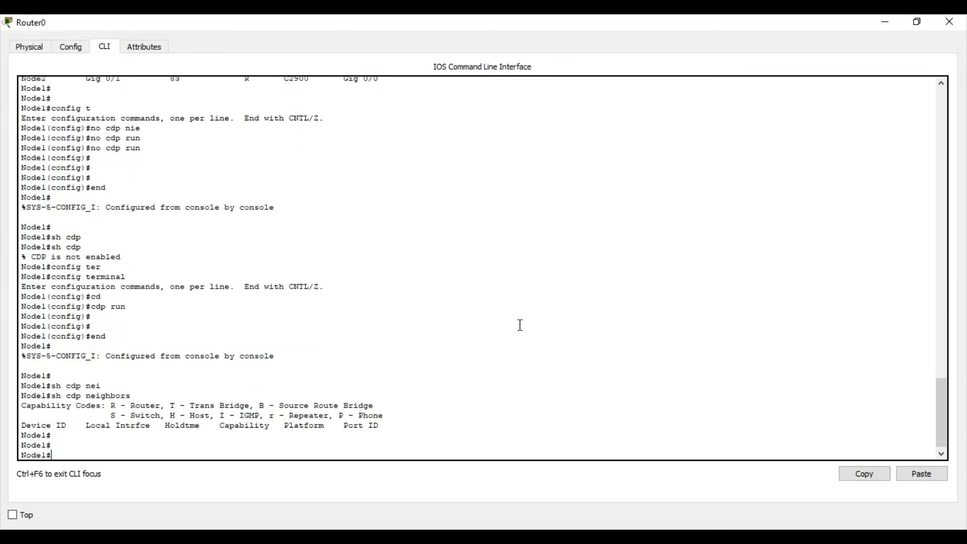
- Repeat sh cdp neighbors on Node1 four more times to watch for neighbor entries
key("Up")
key("Return")
key("Up")
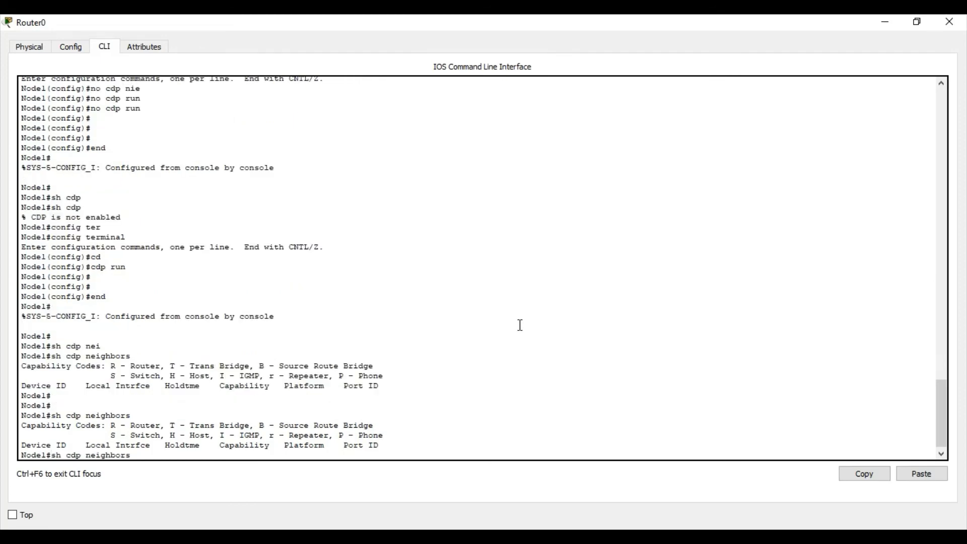
key("Return")
key("Up")
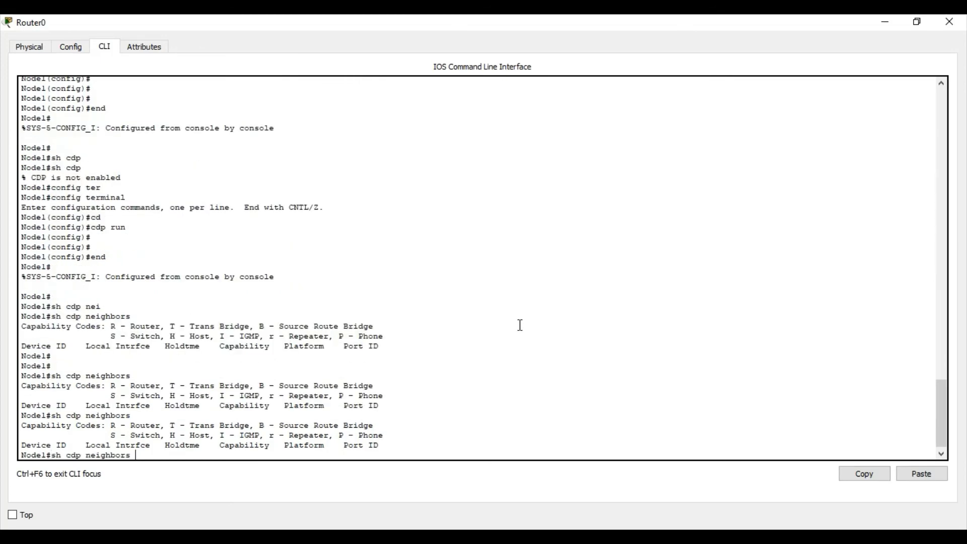
key("Return")
key("Up")
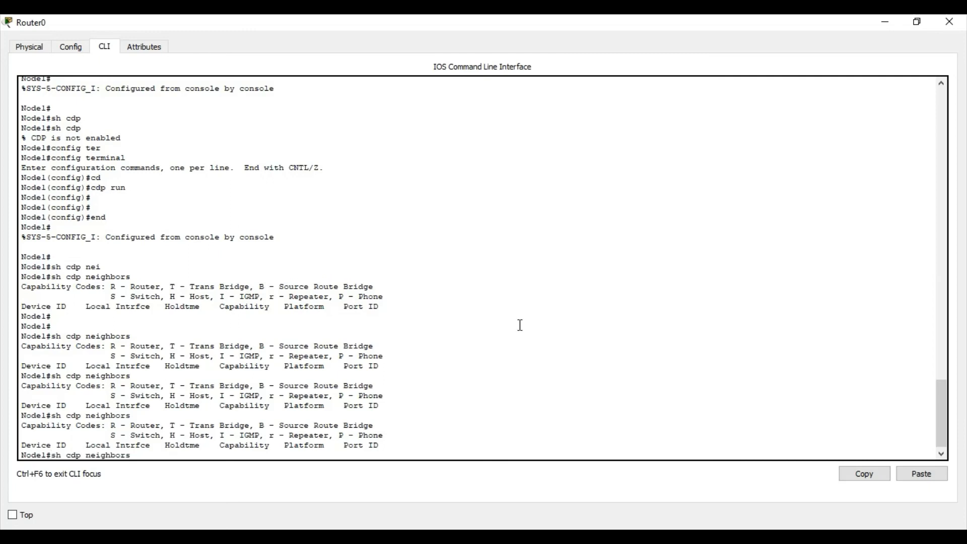
key("Return")
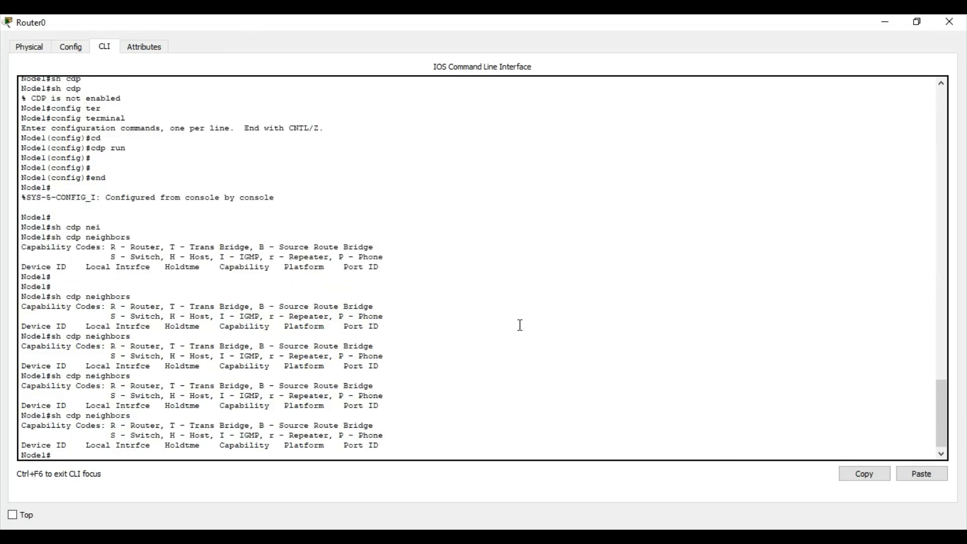
- Display Node1's global CDP information with sh cdp and highlight the line giving the packet sending interval
type("sh cdp")
key("Return")
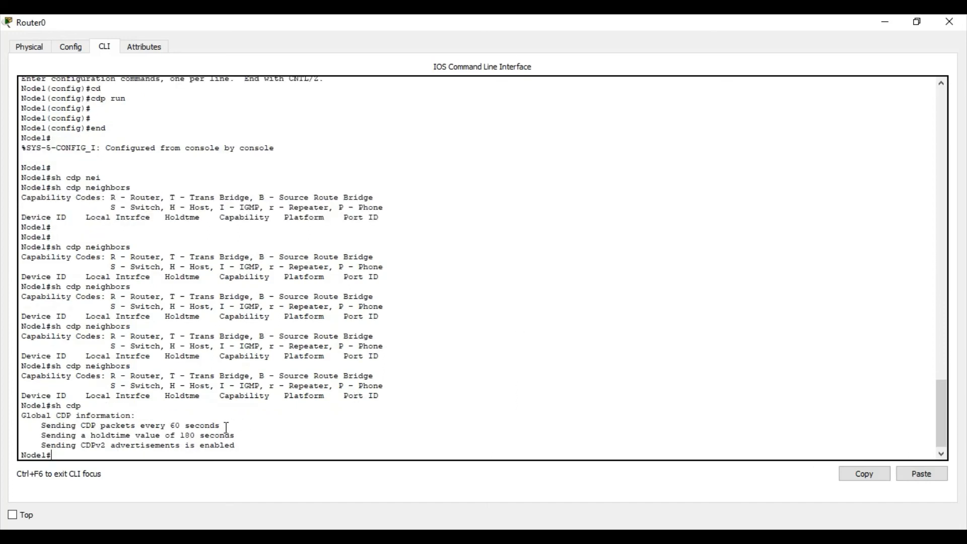
left_click_drag(222, 425, 42, 427)
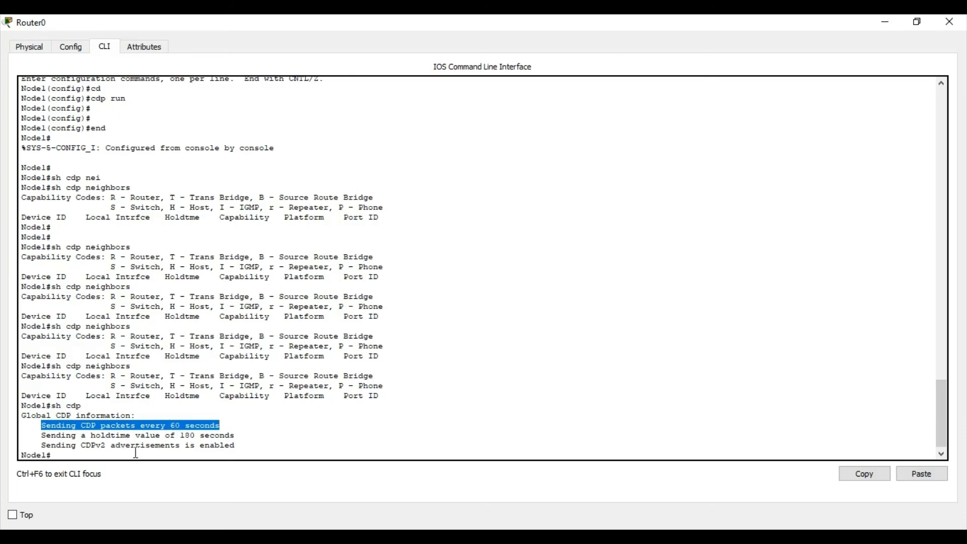
- Run sh cdp on Node1 two more times to recheck the CDP timers
key("Up")
key("Return")
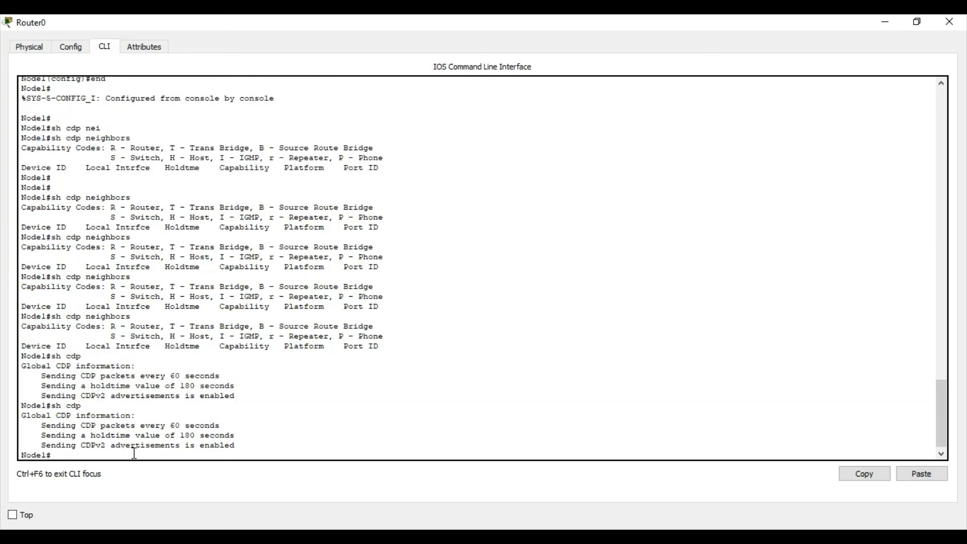
type("h")
key("BackSpace")
type("sh cdp")
key("Return")
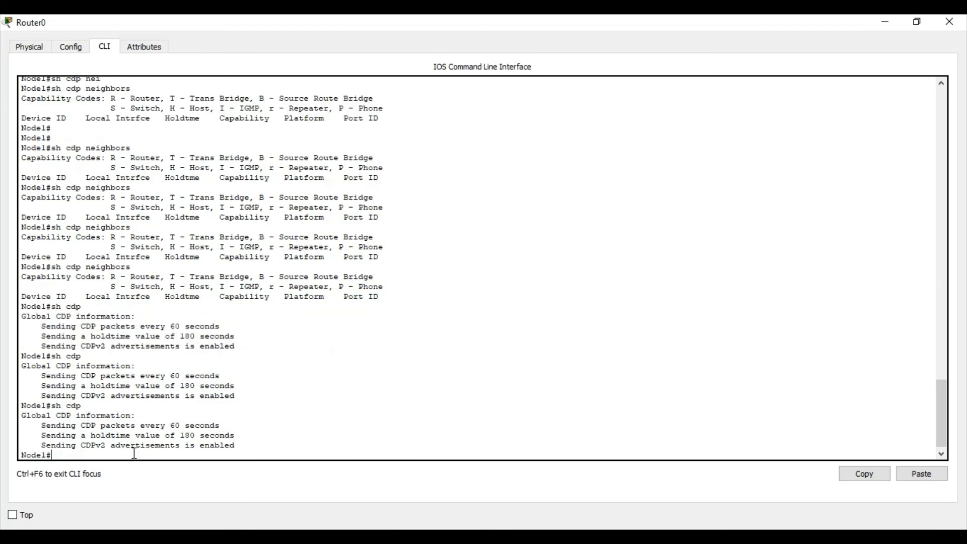
- Run sh cdp neighbors on Node1 once more and restore the console window to its smaller size
type("sh cdp d")
key("BackSpace")
type("nei")
key("Tab")
key("Return")
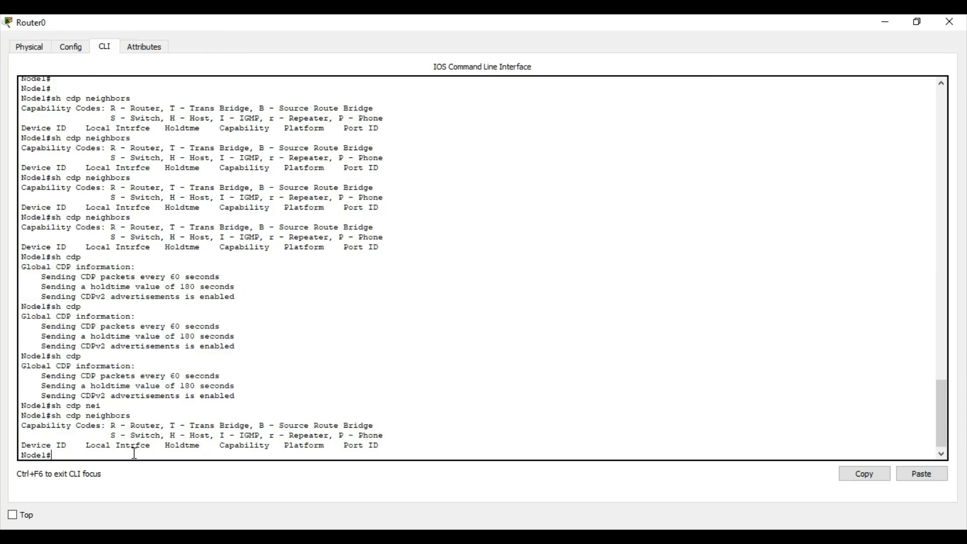
key("Return")
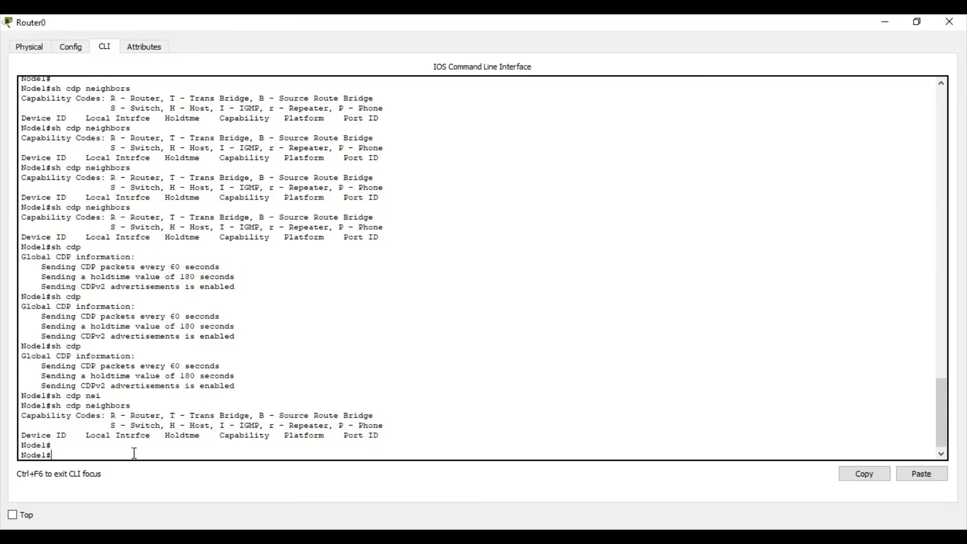
left_click(907, 18)
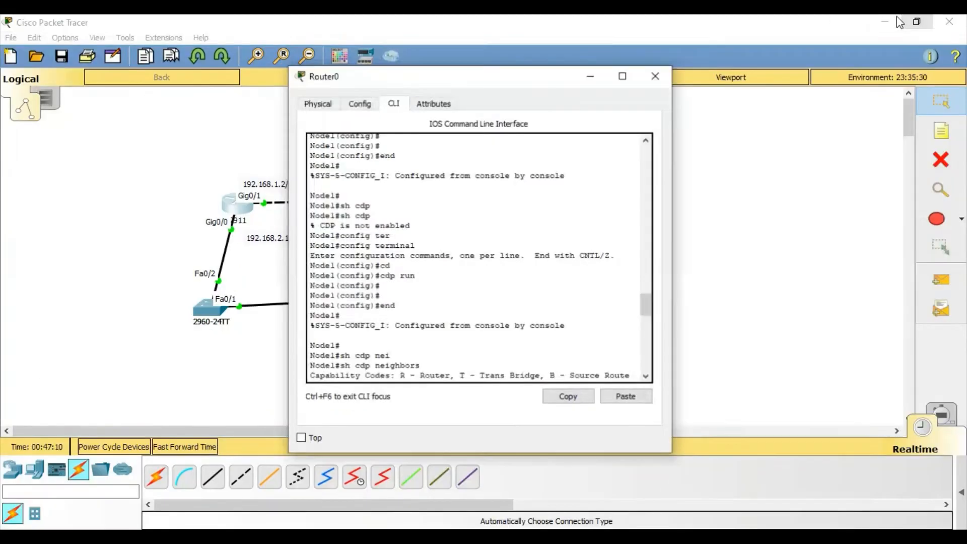
- Re-enable CDP globally on Node2, the 192.168.1.1 router, with cdp run and return to privileged EXEC mode
left_click(594, 80)
left_click(468, 212)
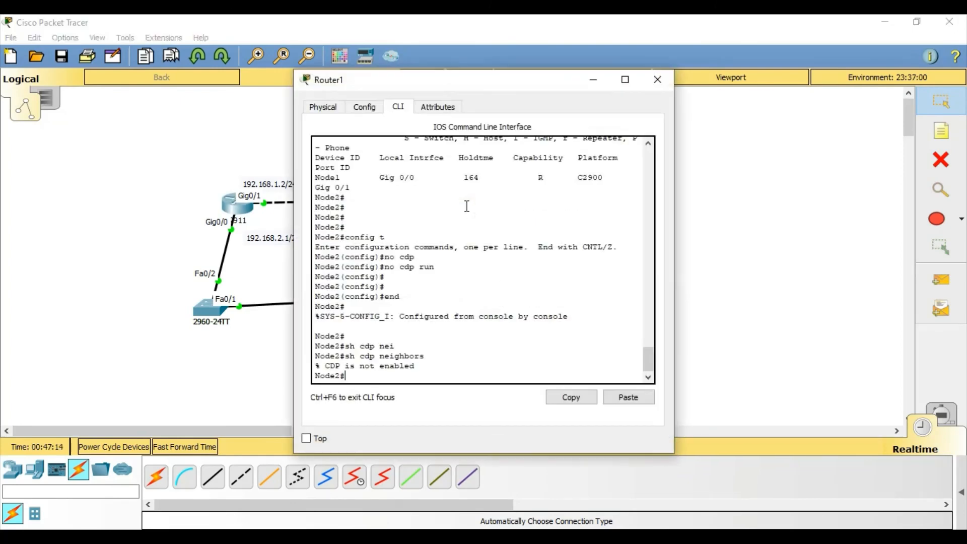
type("config t")
key("Return")
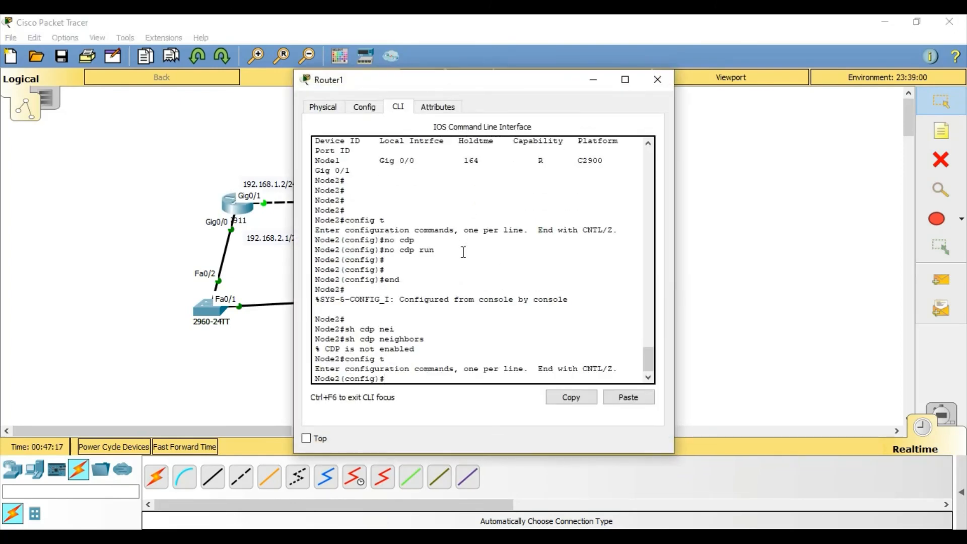
type("cdp")
key("Tab")
type("run")
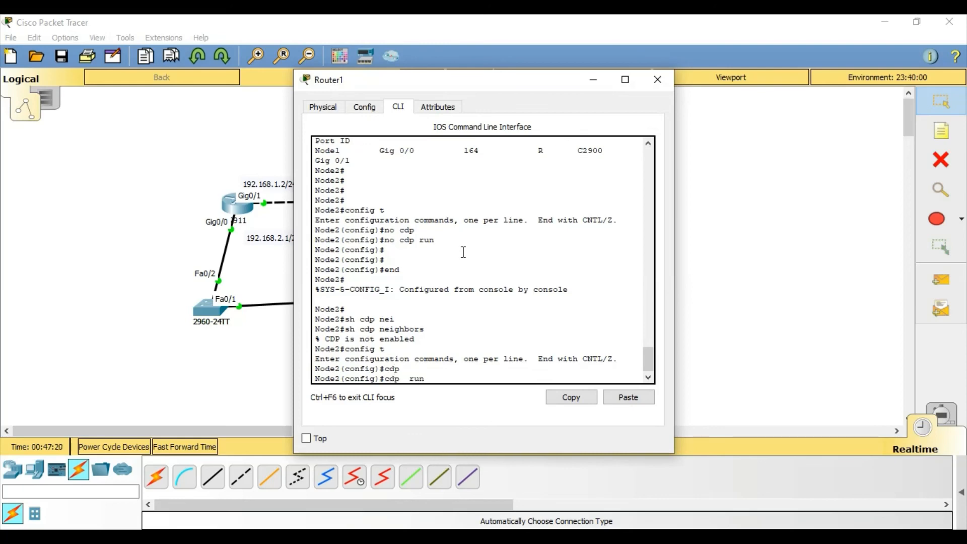
key("Return")
key("Return")
key("Return")
type("end")
key("Return")
- Ping 192.168.1.2 from Node2 to test connectivity with Node1
type("ping ")
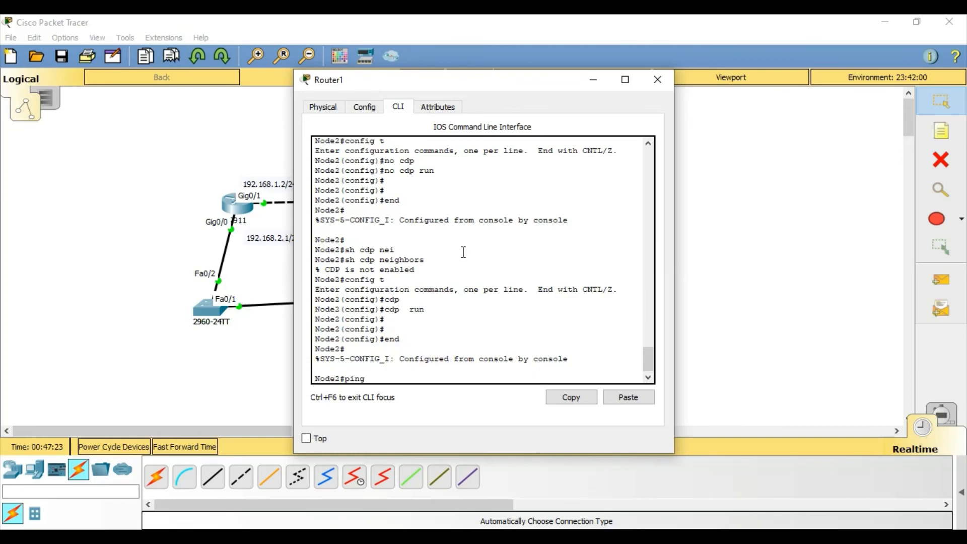
type("192.168.1.2")
key("Return")
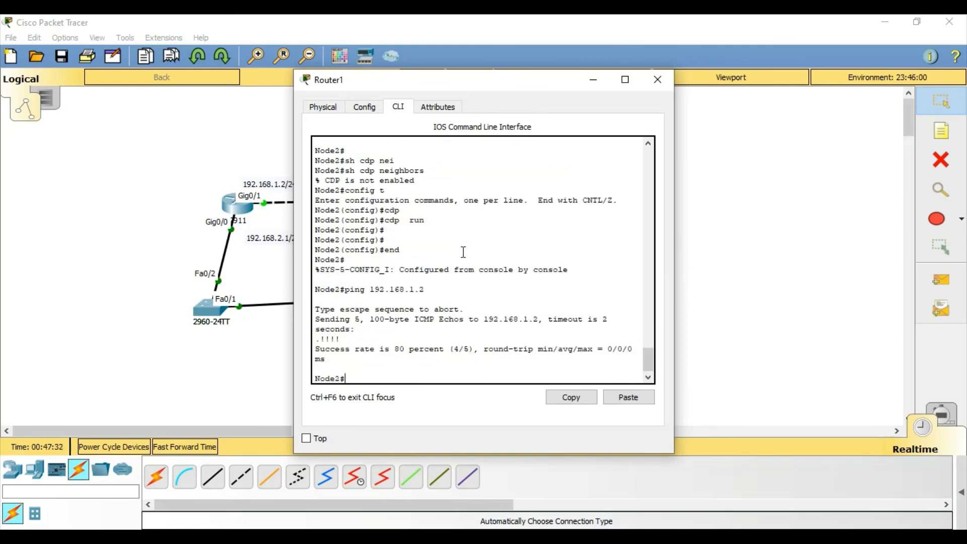
- Display Node2's CDP neighbor table with sh cdp neighbors
type("sh cdp ne")
key("BackSpace")
type("nei")
key("Tab")
key("Return")
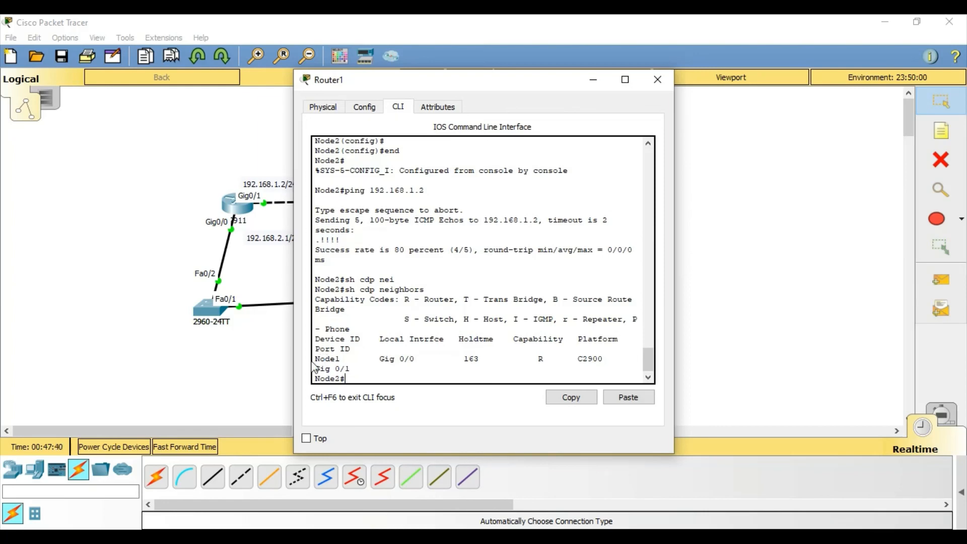
left_click(386, 350)
- Run sh cdp neighbors again on Node1 and highlight the listed neighbor entries before closing its console window
left_click(230, 209)
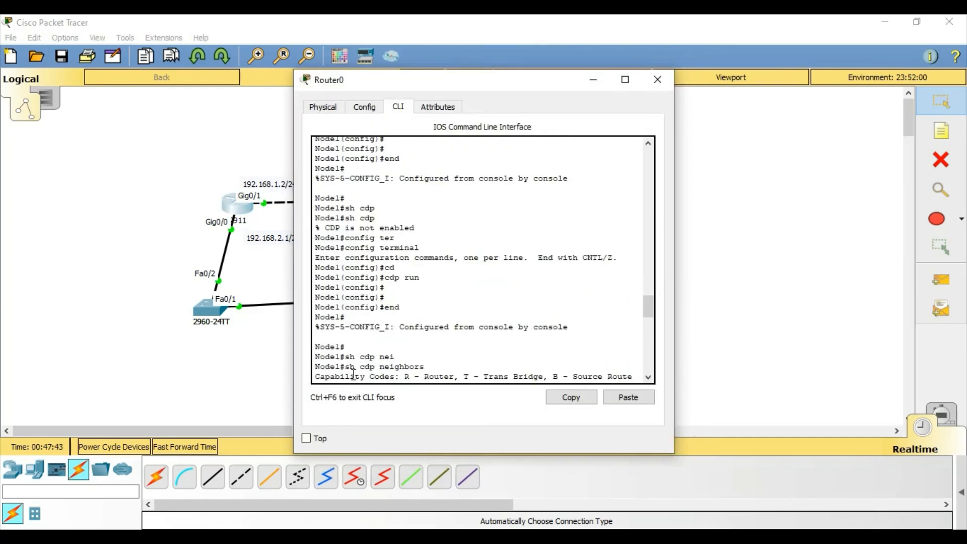
double_click(339, 366)
left_click(534, 323)
scroll(534, 321, "down", 10)
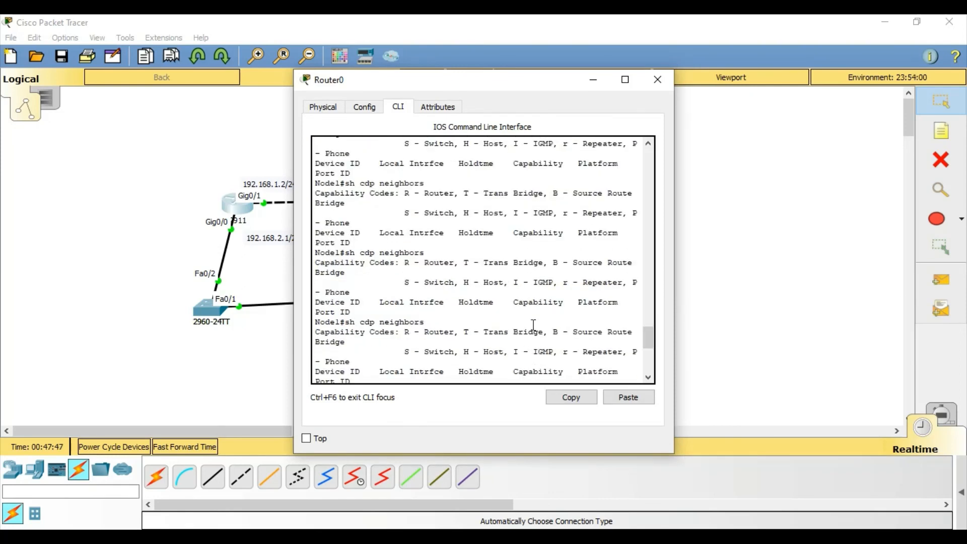
key("Up")
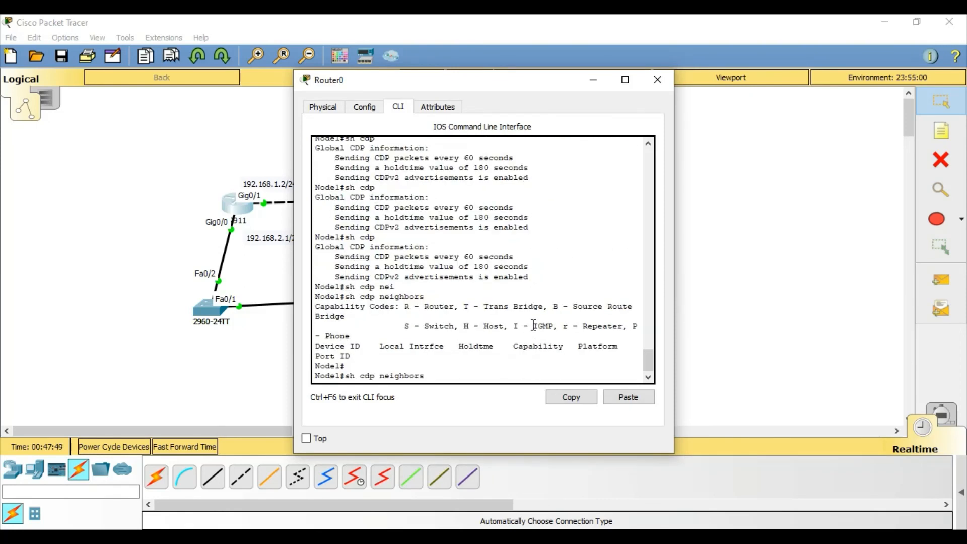
key("Return")
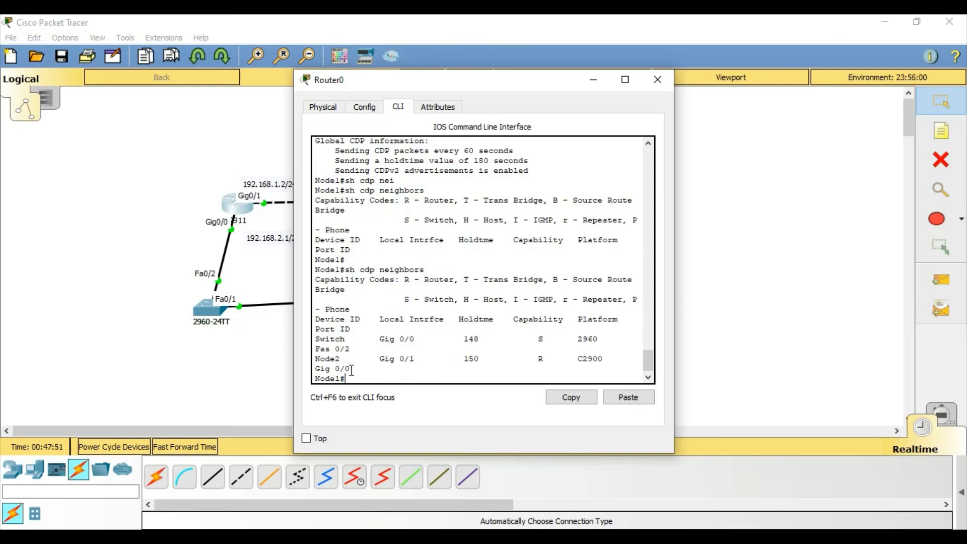
left_click_drag(351, 370, 314, 338)
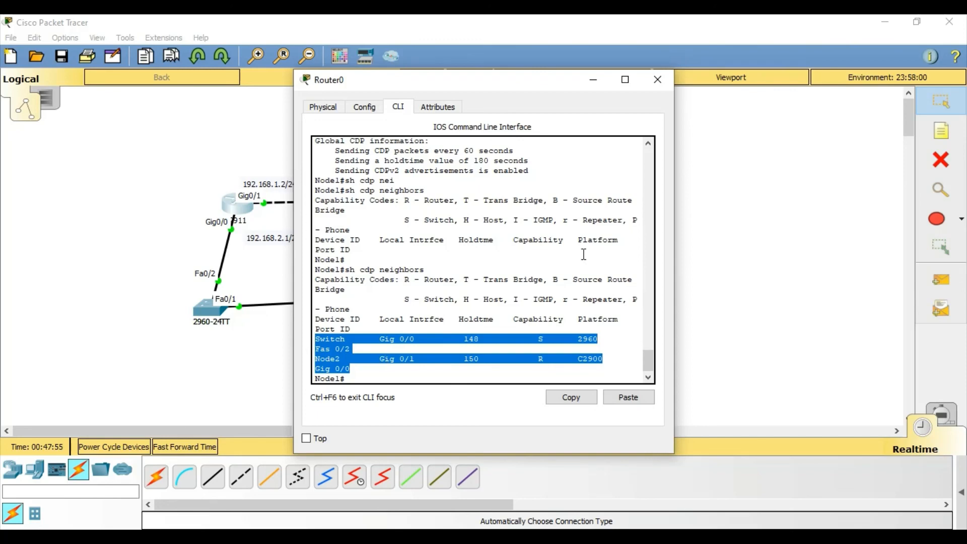
left_click(658, 81)
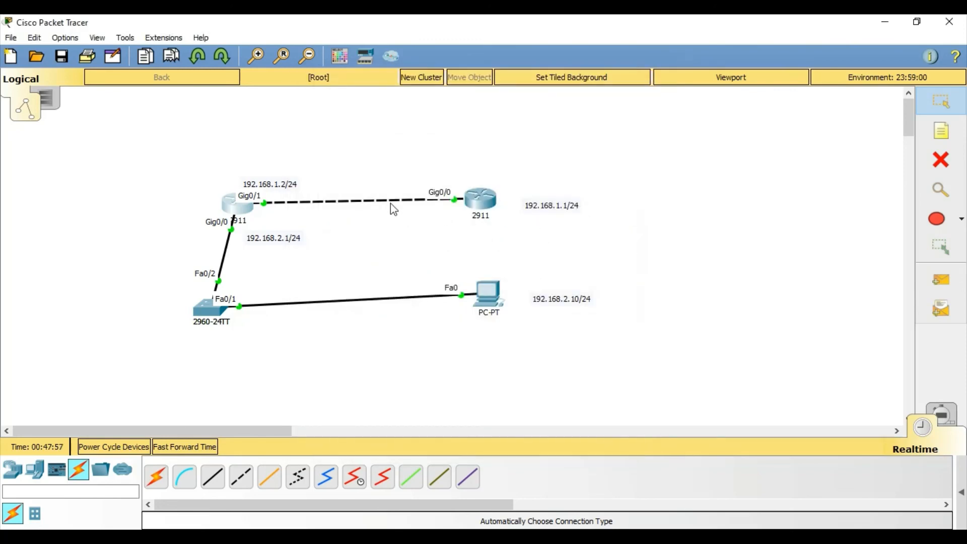